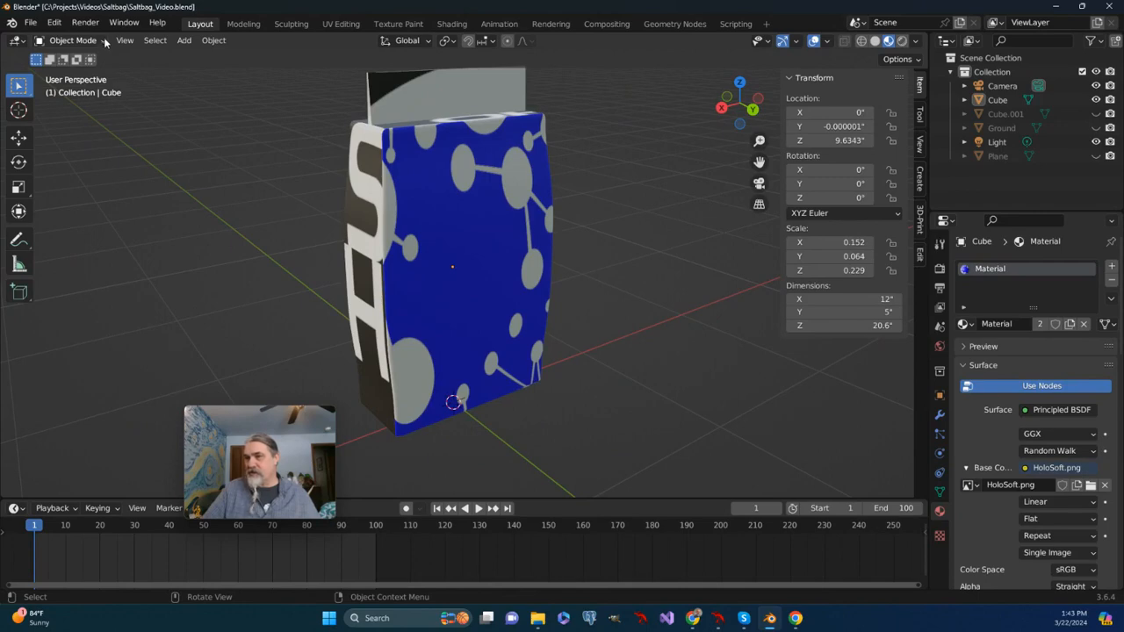
# Add a 24-inch cube mesh at the world origin
pyautogui.click(102, 42)
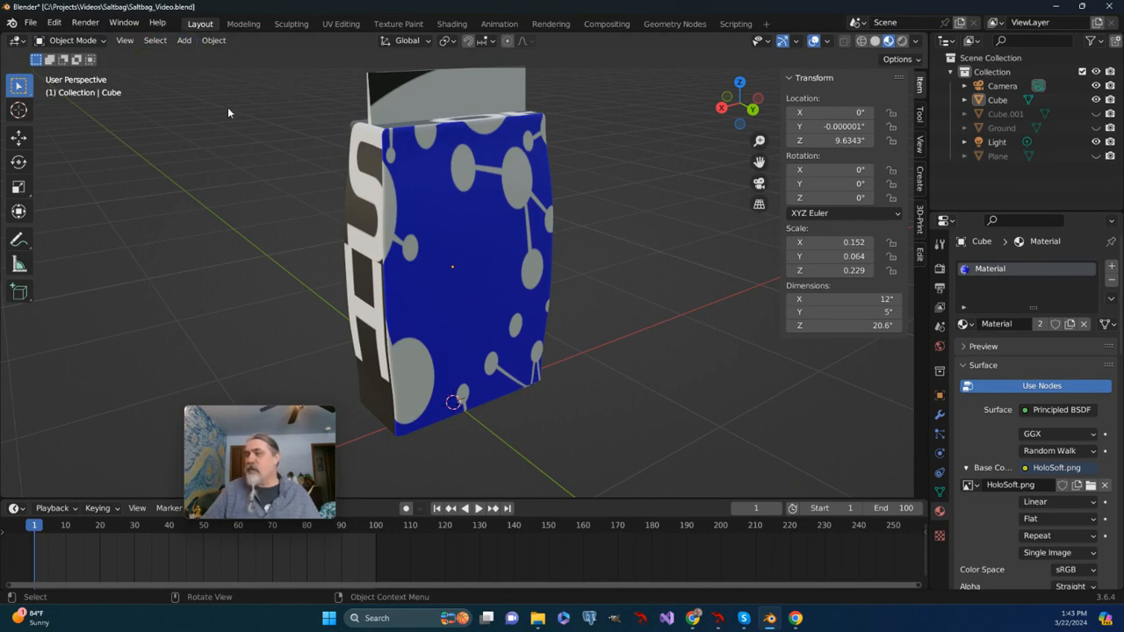
pyautogui.click(184, 41)
pyautogui.moveTo(201, 58)
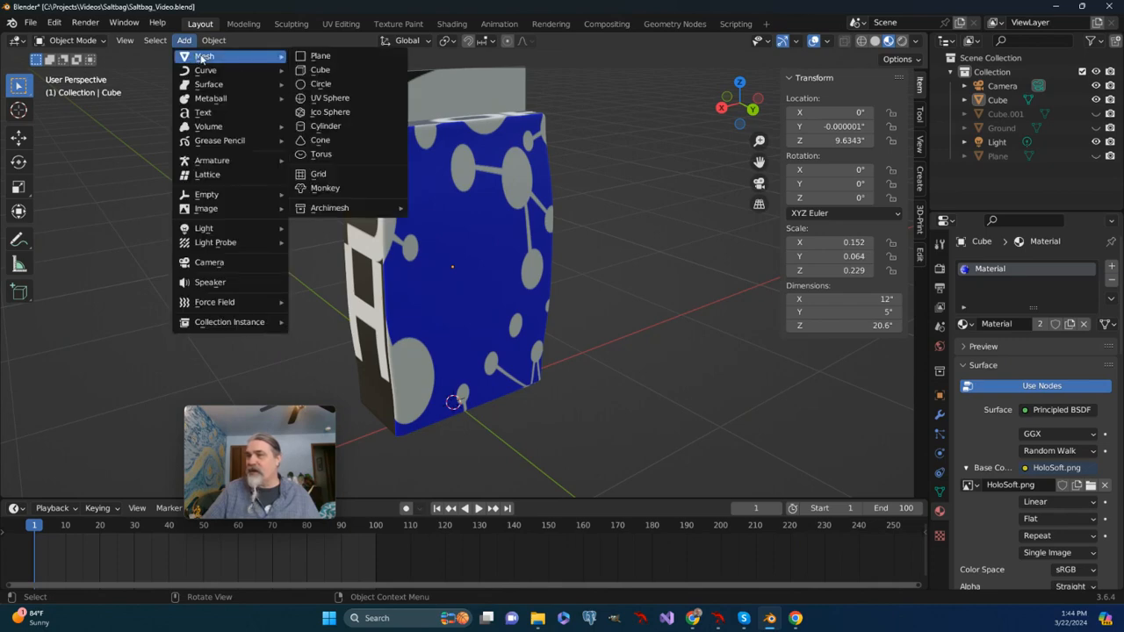
pyautogui.click(311, 72)
pyautogui.moveTo(321, 84); pyautogui.dragTo(454, 322, button='middle')
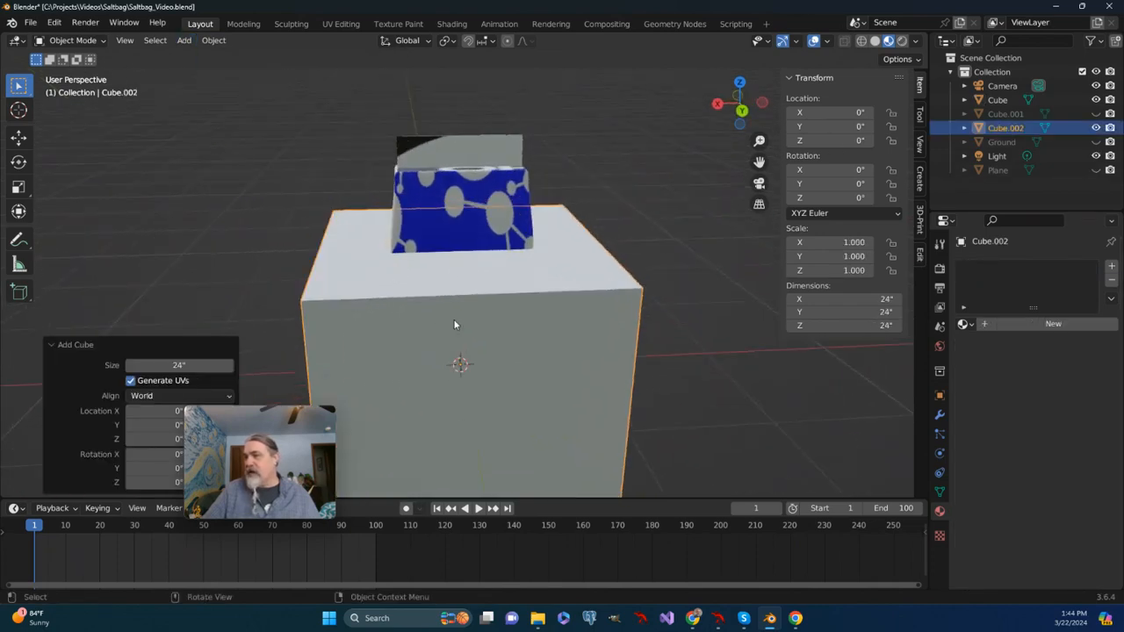
# Switch the new cube into Sculpt Mode, change it to Edit Mode, and examine its geometry with vertex selection
pyautogui.click(102, 41)
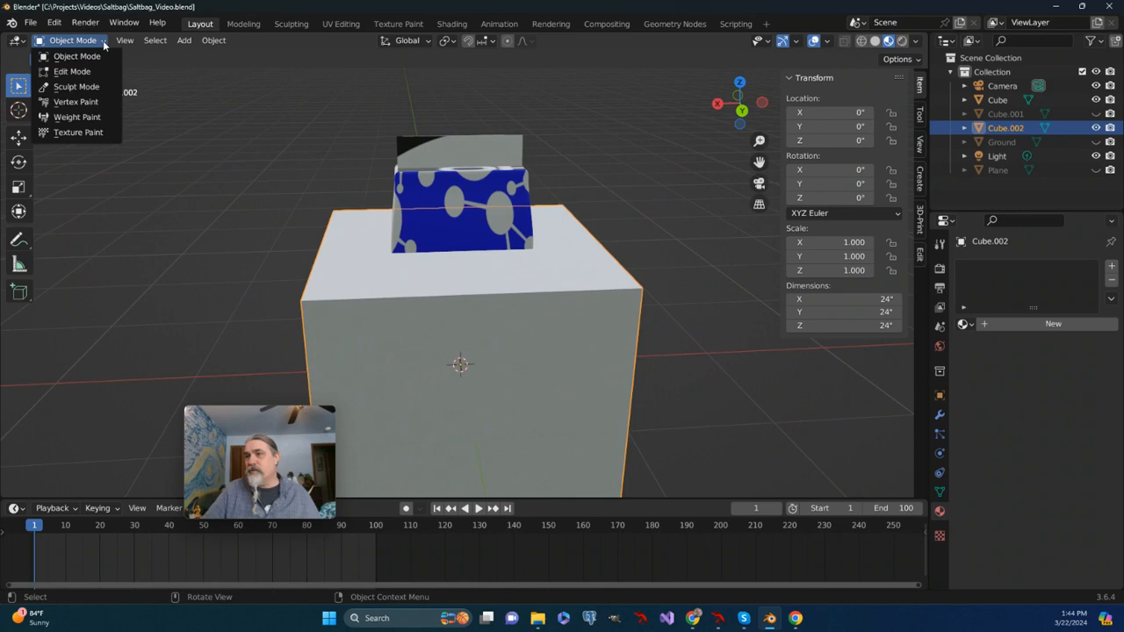
pyautogui.click(94, 88)
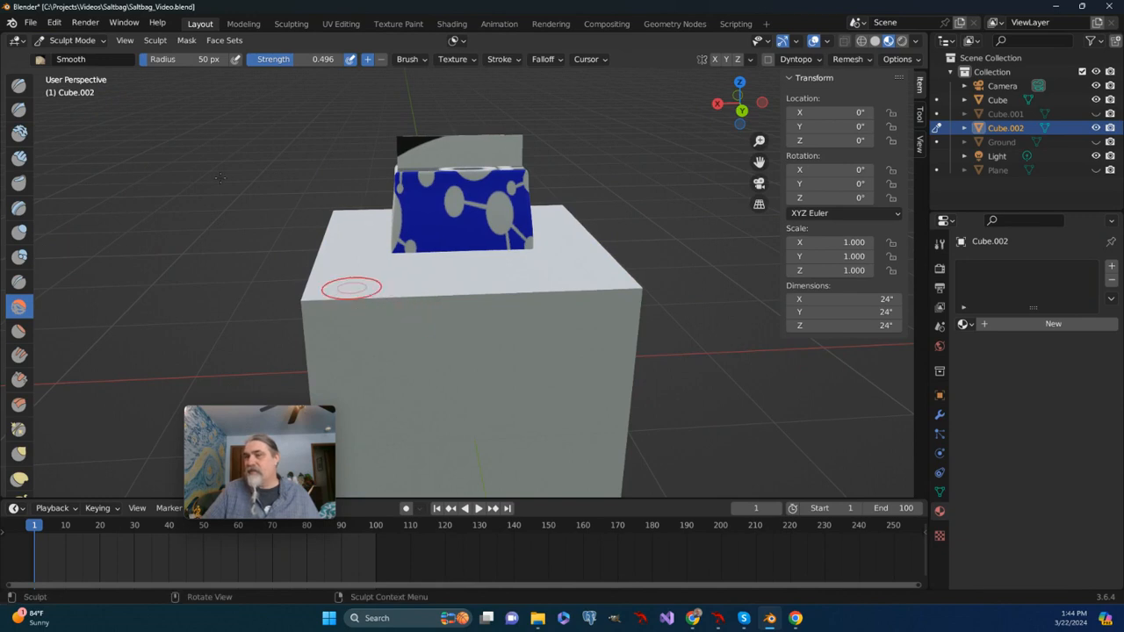
pyautogui.click(75, 40)
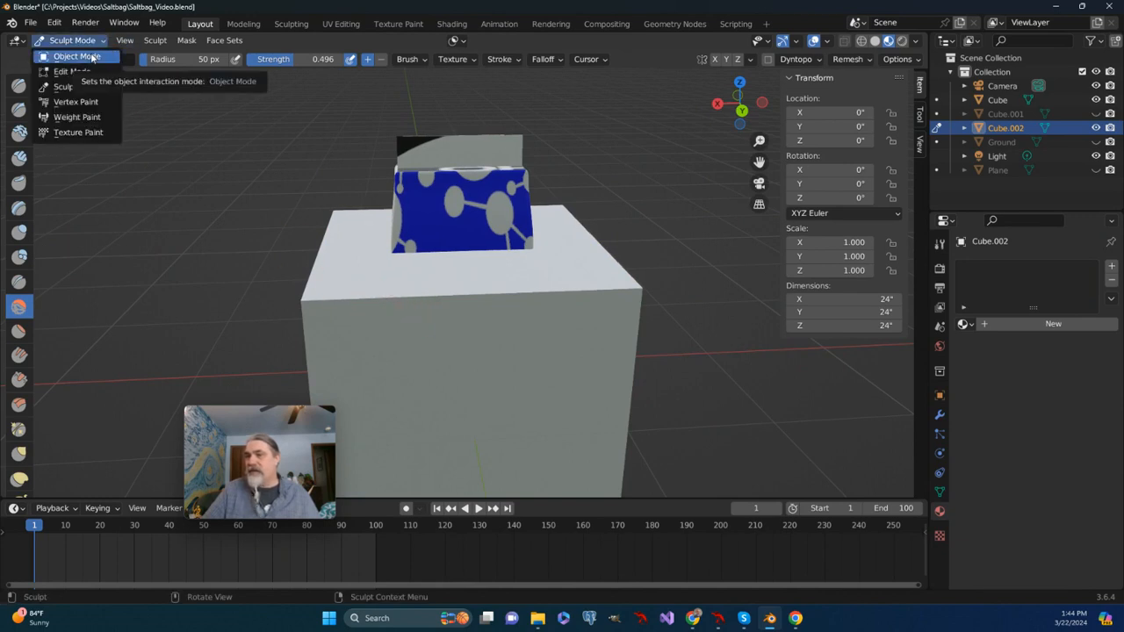
pyautogui.click(74, 71)
pyautogui.moveTo(396, 301); pyautogui.dragTo(349, 296, button='middle')
pyautogui.click(118, 41)
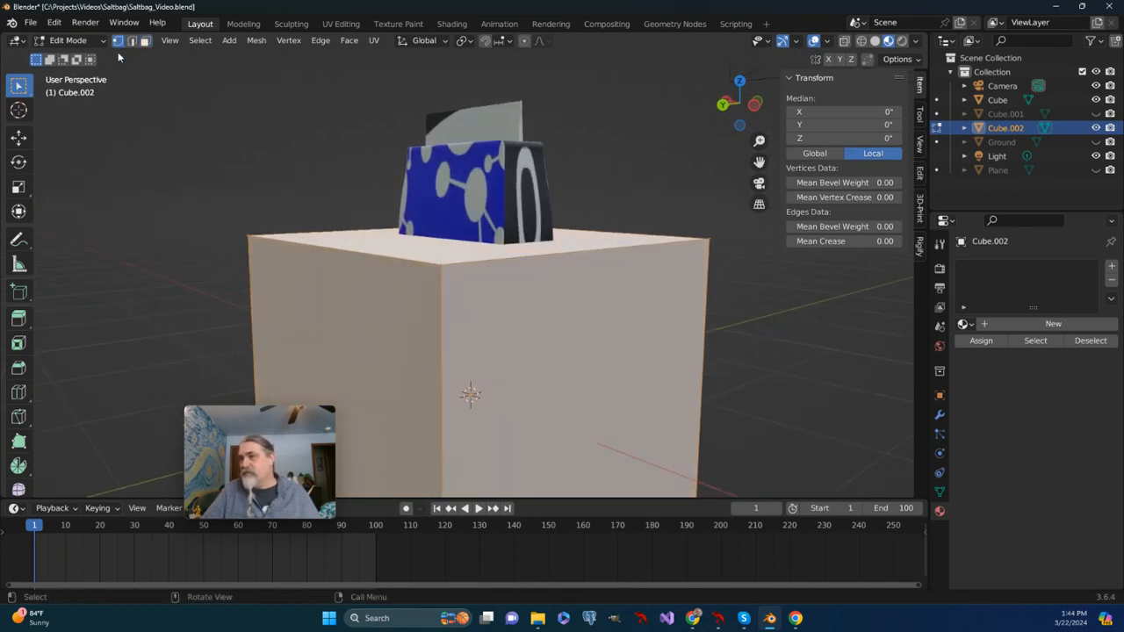
pyautogui.moveTo(409, 262); pyautogui.dragTo(474, 288, button='middle')
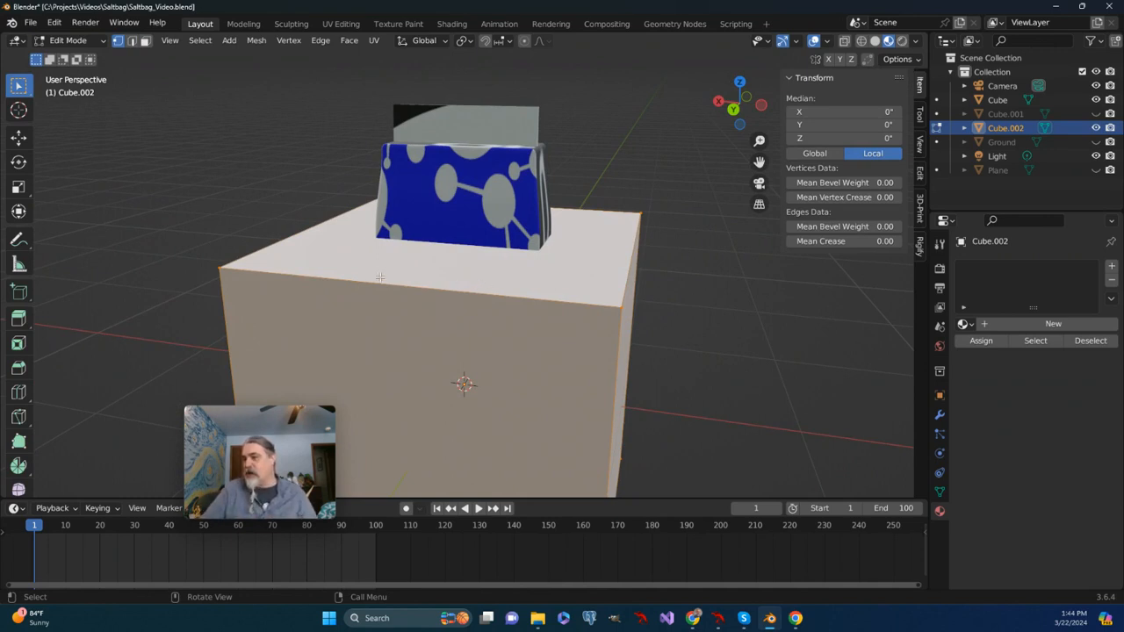
# Subdivide the whole cube in Edit Mode with 10 cuts, and clear the vertex selection
pyautogui.click(101, 42)
pyautogui.click(79, 53)
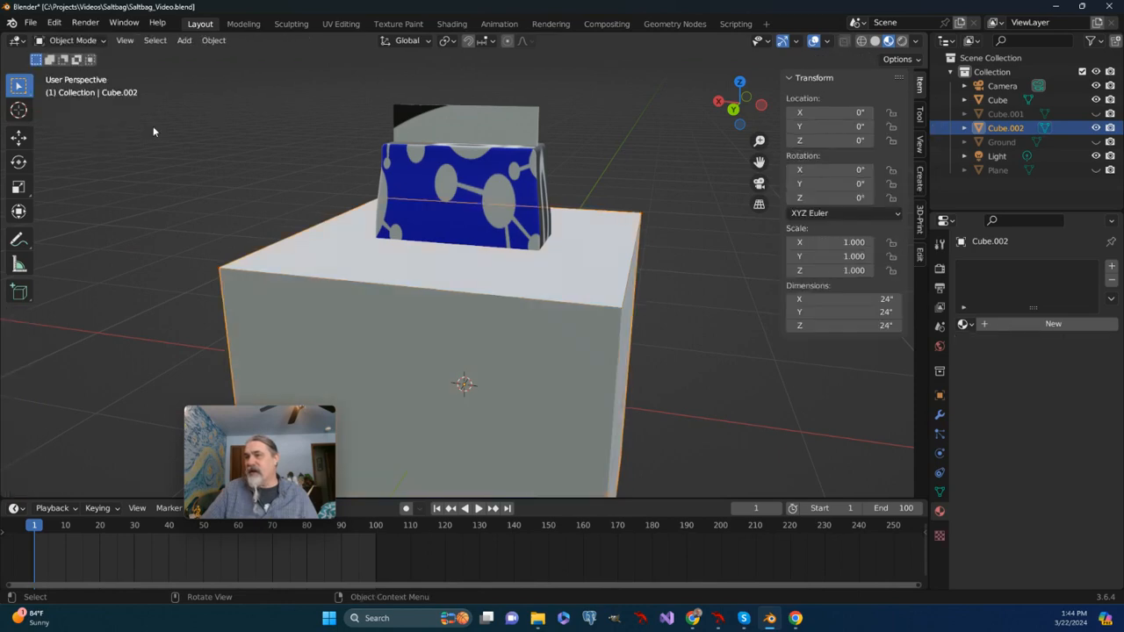
pyautogui.moveTo(240, 166); pyautogui.dragTo(205, 148, button='middle')
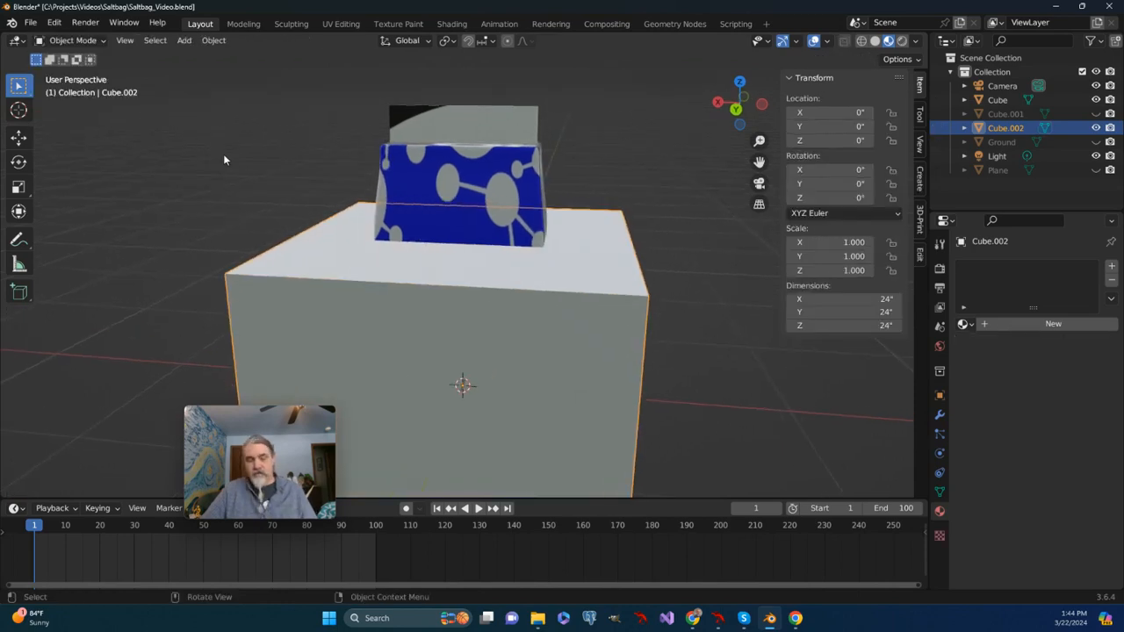
pyautogui.click(78, 41)
pyautogui.click(79, 71)
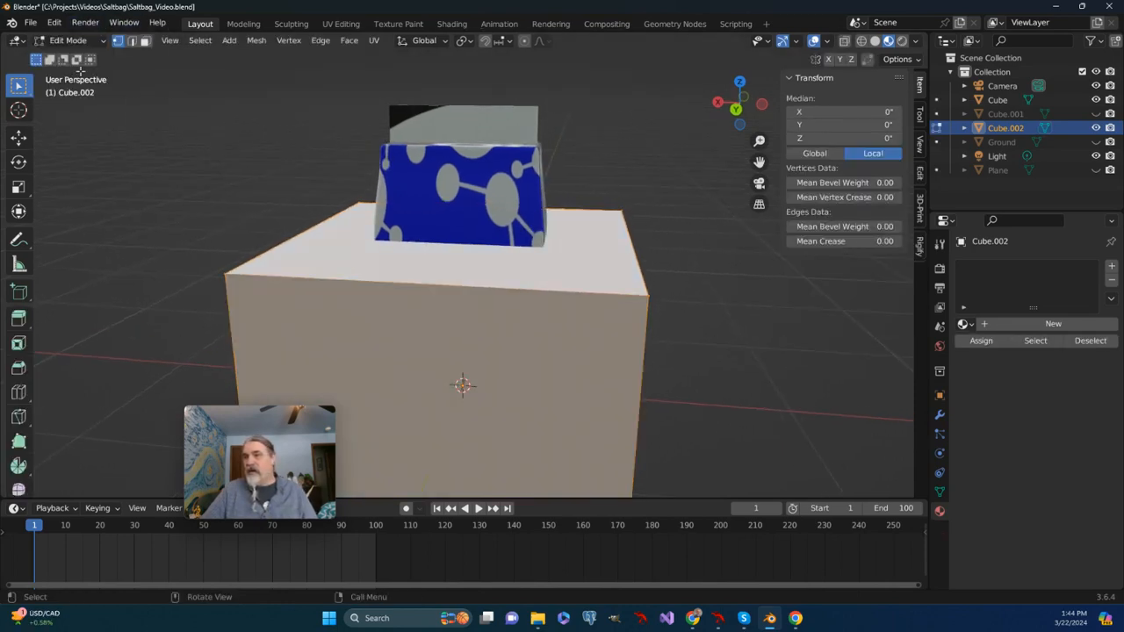
pyautogui.rightClick(224, 163)
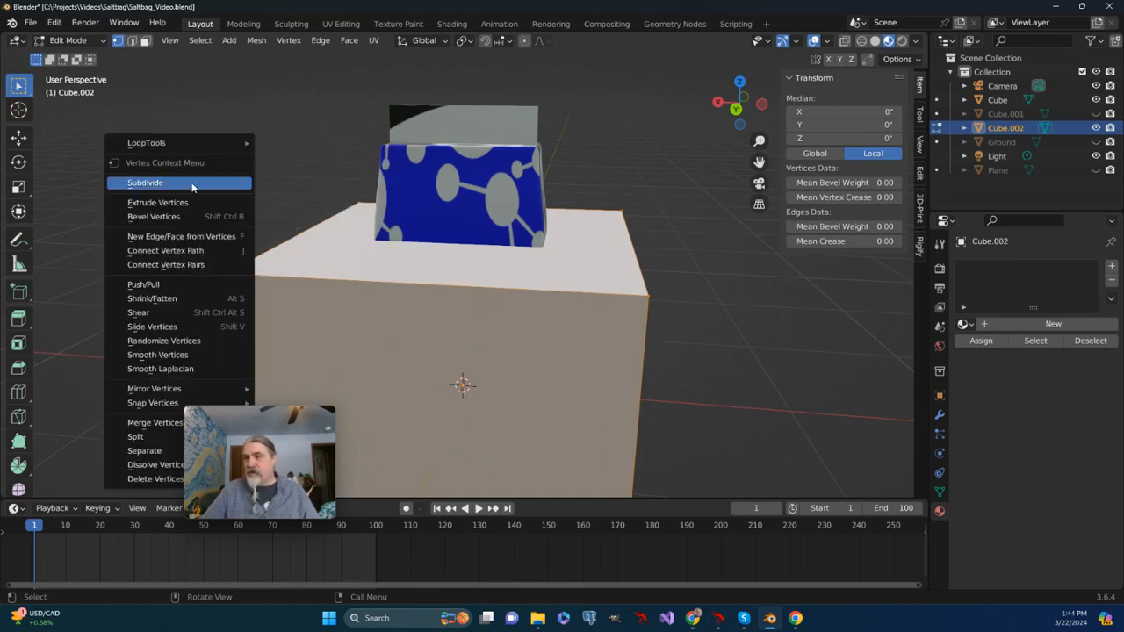
pyautogui.click(191, 184)
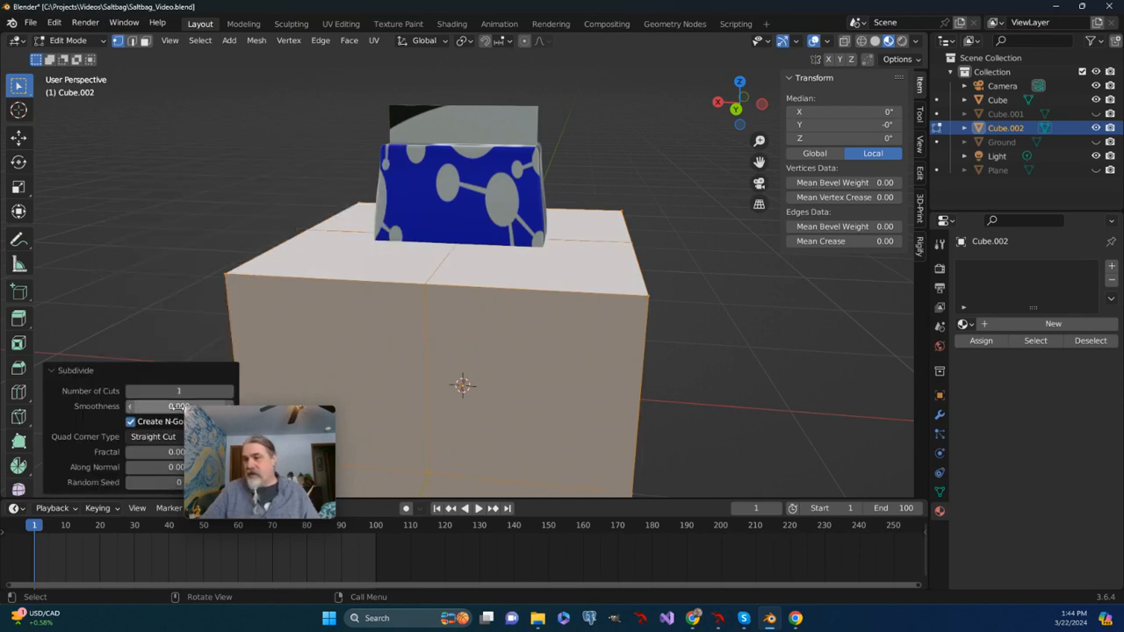
pyautogui.click(217, 392)
pyautogui.write('10')
pyautogui.press('Return')
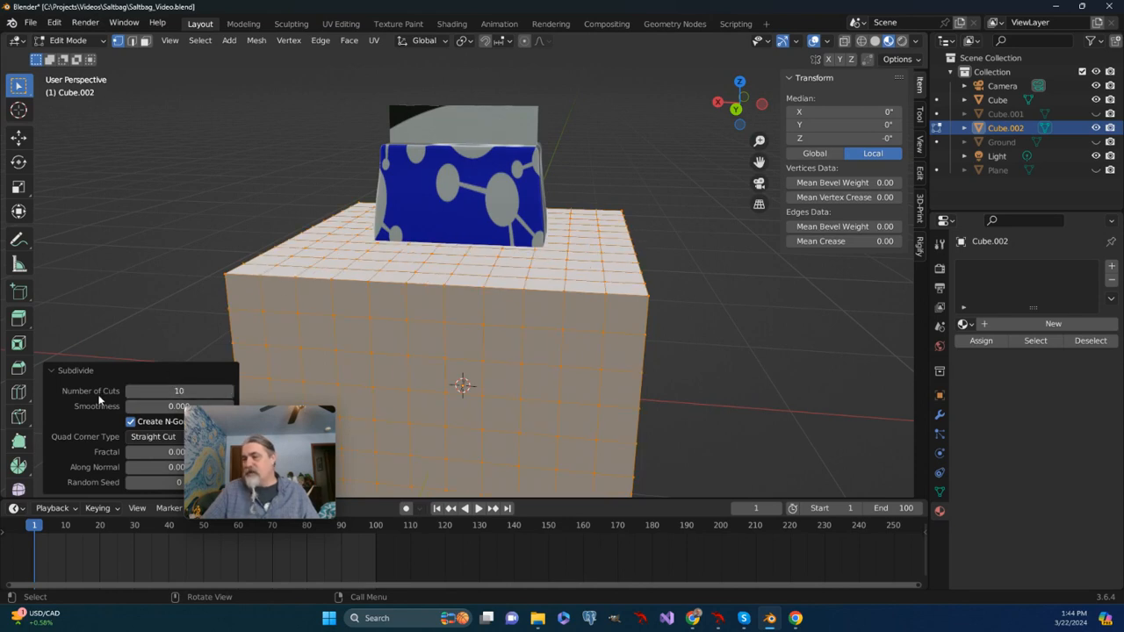
pyautogui.click(146, 293)
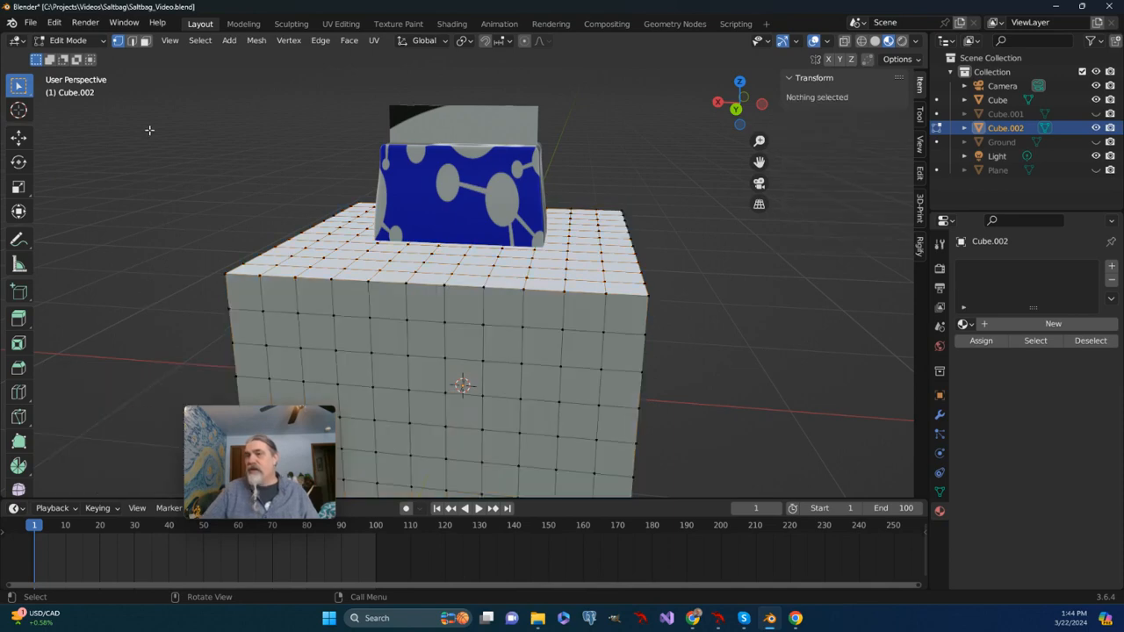
# Sculpt the subdivided cube's upper front corner outward in Sculpt Mode with the Draw brush
pyautogui.click(104, 39)
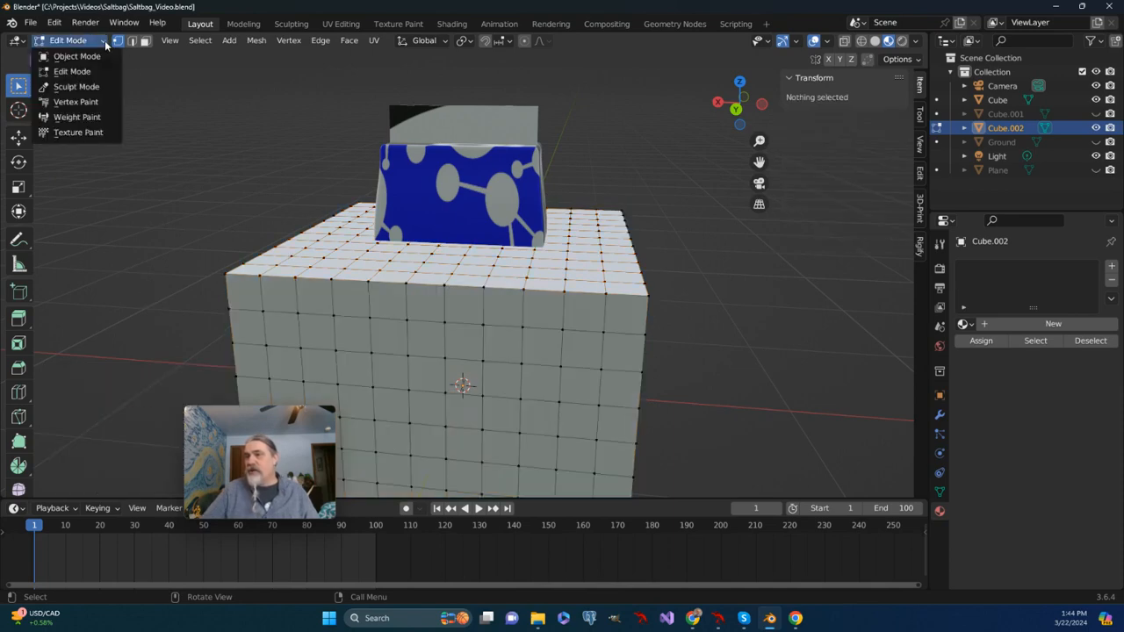
pyautogui.click(76, 86)
pyautogui.moveTo(296, 283); pyautogui.dragTo(255, 283, button='middle')
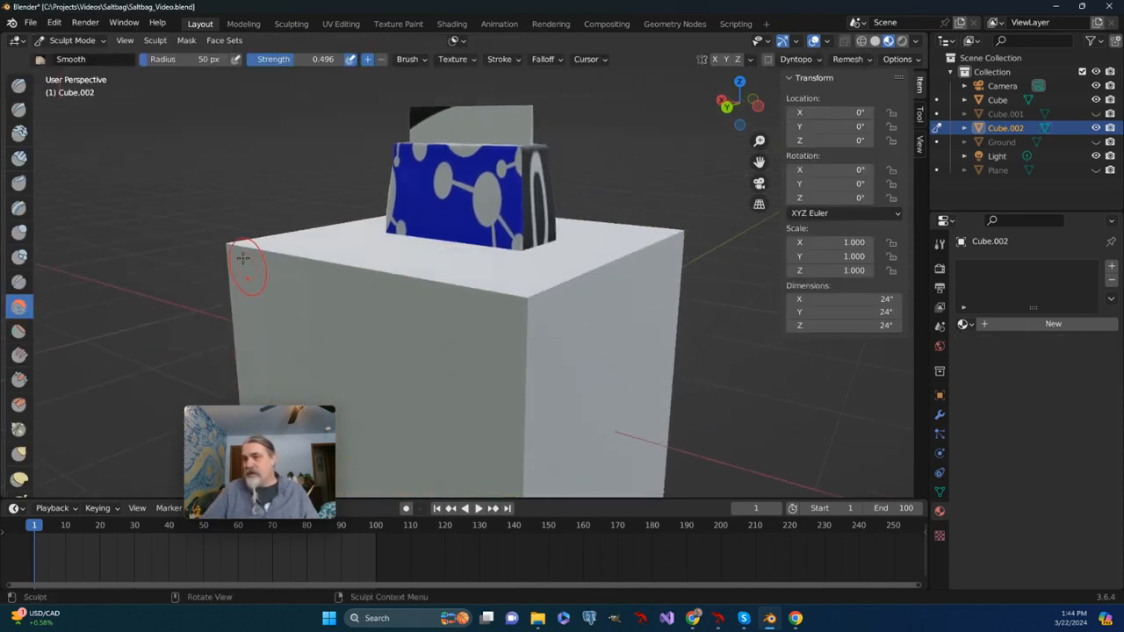
pyautogui.press('x')
pyautogui.moveTo(279, 254); pyautogui.dragTo(240, 241)
pyautogui.moveTo(254, 256); pyautogui.dragTo(346, 219, button='middle')
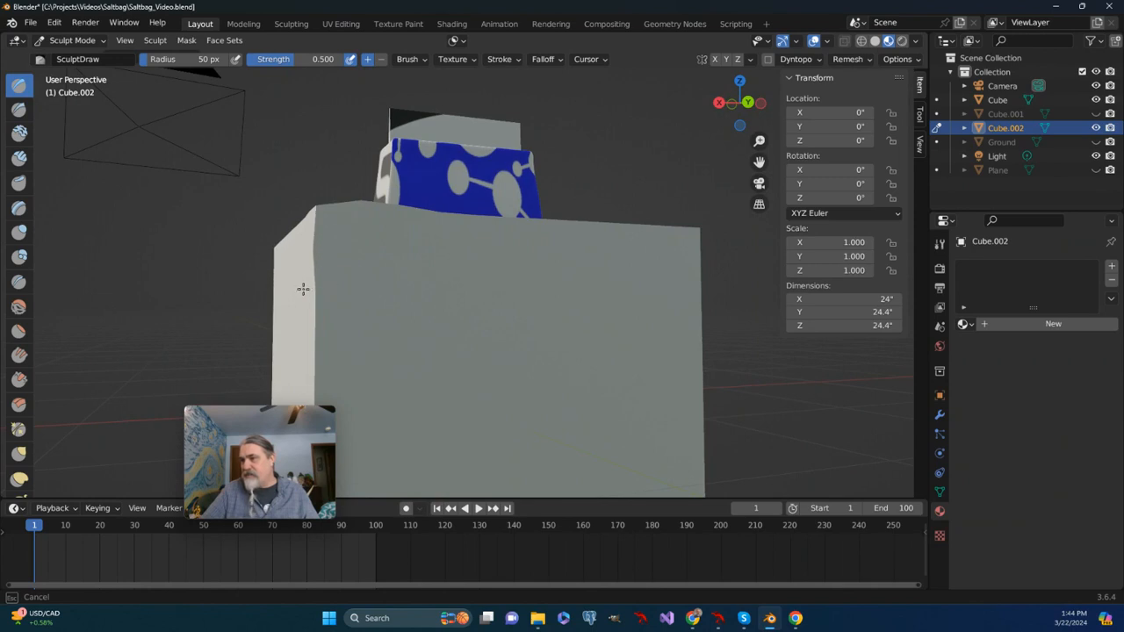
pyautogui.moveTo(329, 279)
pyautogui.mouseDown(button='middle')
pyautogui.moveTo(270, 292)
pyautogui.moveTo(268, 281)
pyautogui.mouseUp(button='middle')
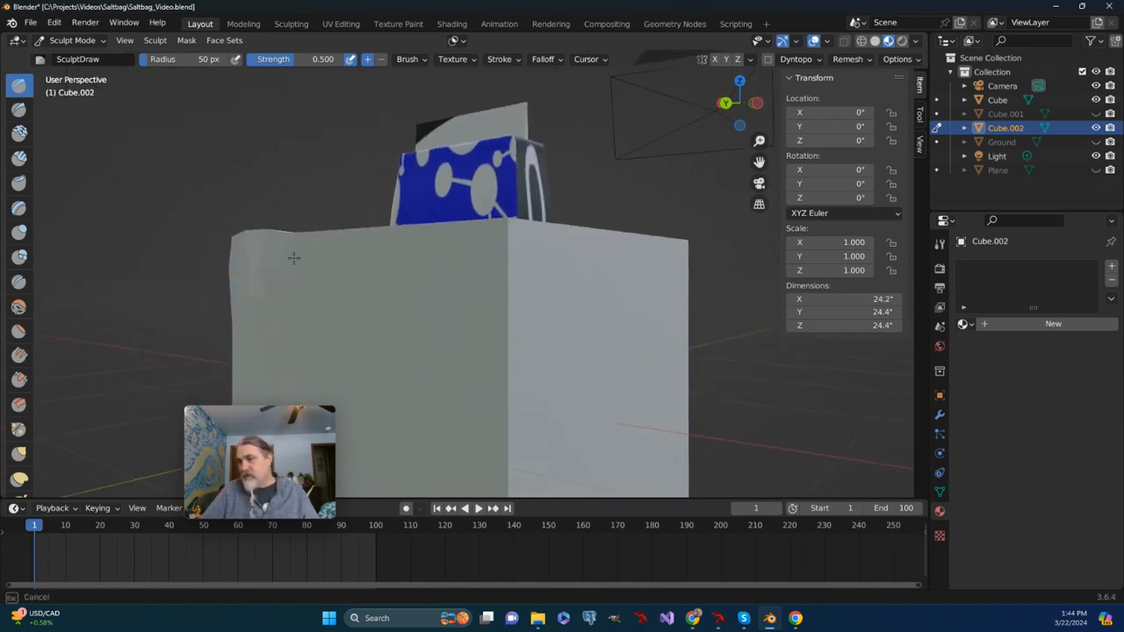
pyautogui.moveTo(293, 257)
pyautogui.mouseDown(button='middle')
pyautogui.moveTo(276, 307)
pyautogui.moveTo(316, 322)
pyautogui.moveTo(307, 327)
pyautogui.mouseUp(button='middle')
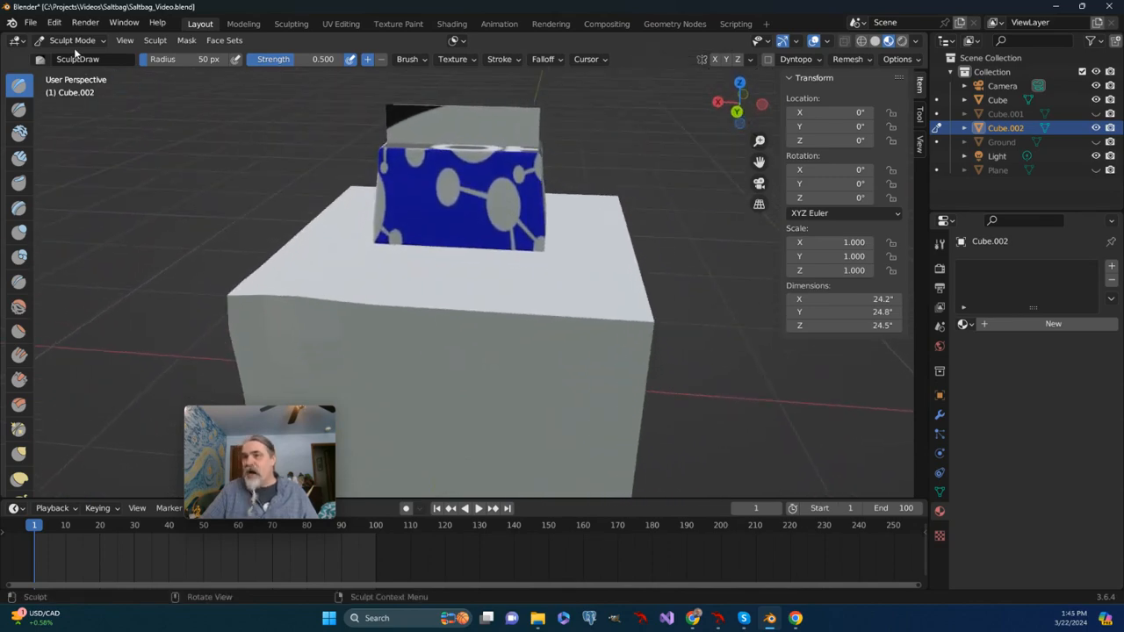
# Return the cube to Edit Mode and examine how the sculpted corner's vertices are displaced
pyautogui.click(74, 40)
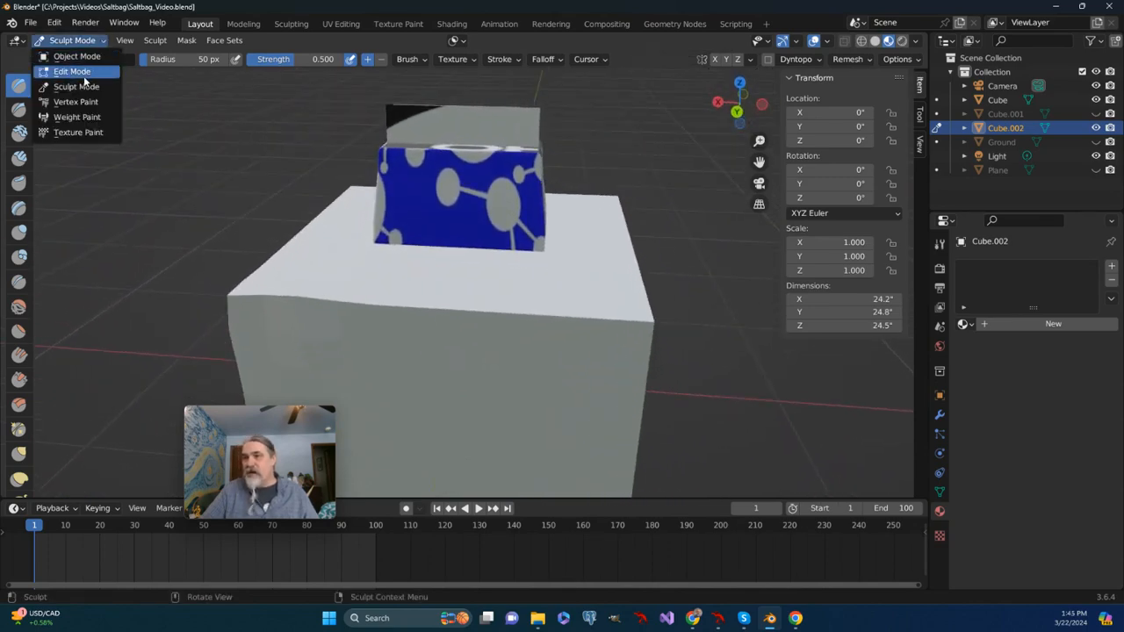
pyautogui.click(85, 72)
pyautogui.moveTo(236, 269); pyautogui.dragTo(263, 268, button='middle')
pyautogui.moveTo(308, 301); pyautogui.dragTo(295, 299, button='middle')
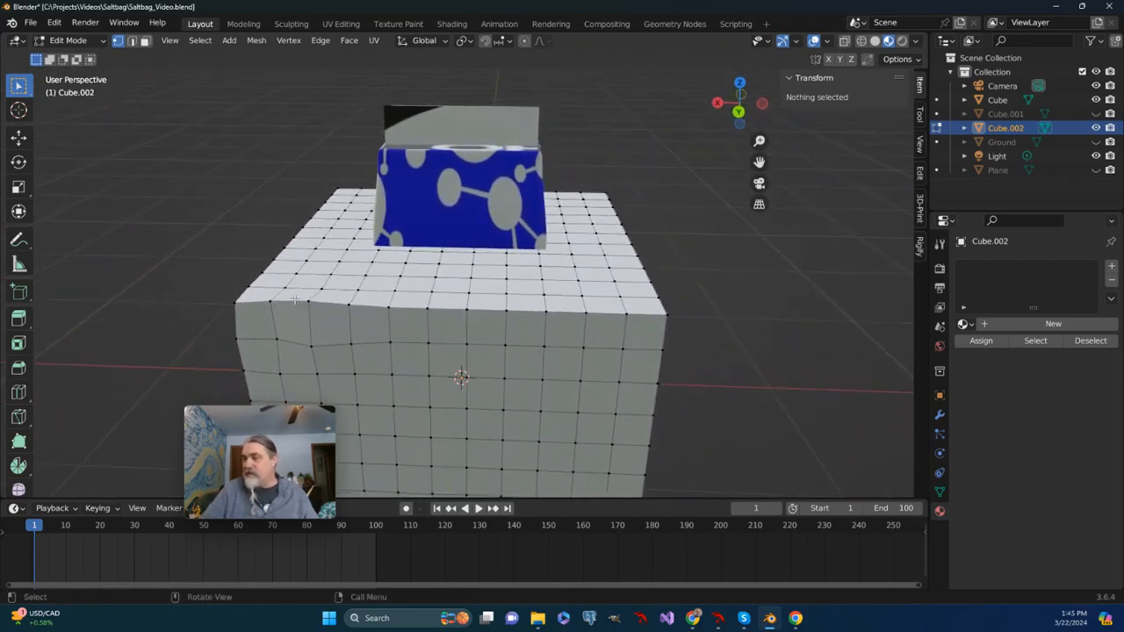
# Return to Object Mode and delete the sculpted test cube
pyautogui.click(103, 44)
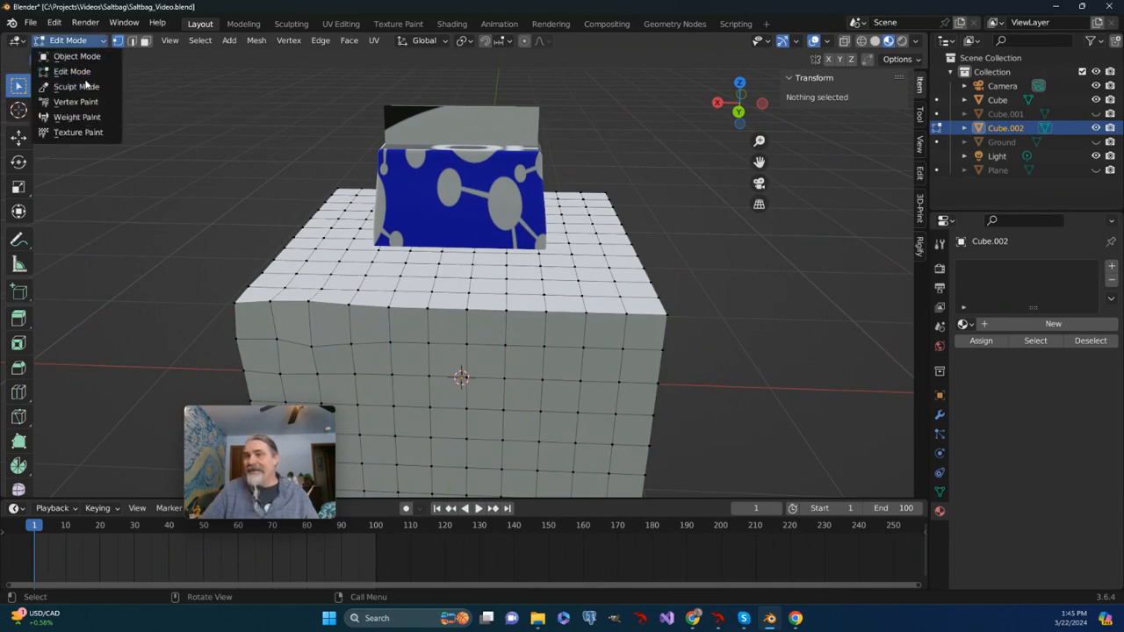
pyautogui.click(83, 61)
pyautogui.moveTo(225, 246); pyautogui.dragTo(262, 250, button='middle')
pyautogui.press('Delete')
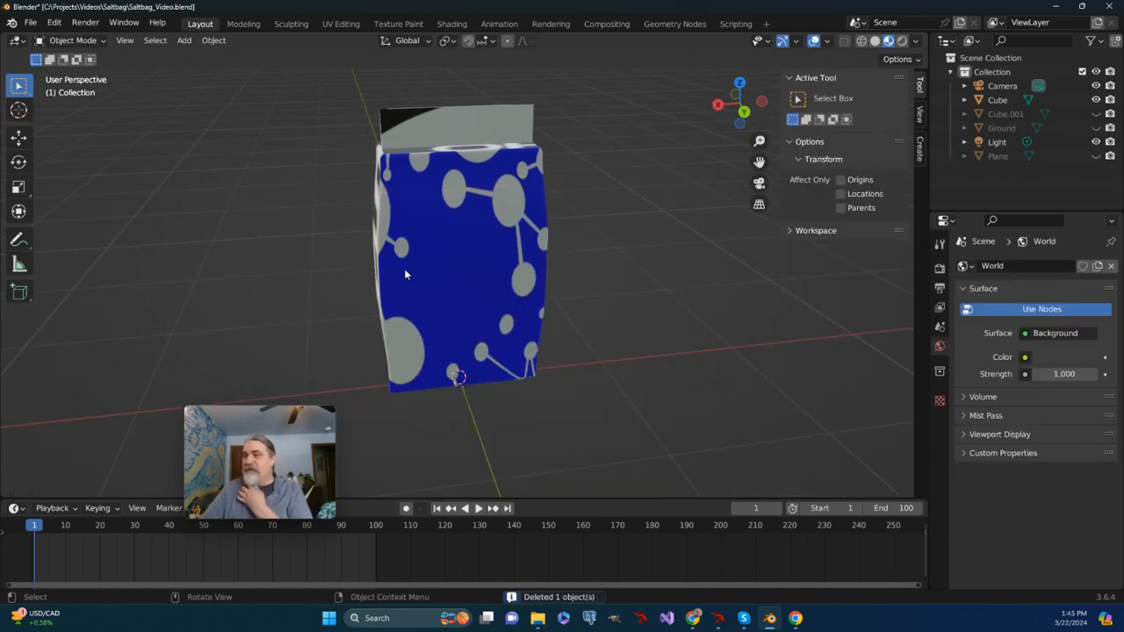
# Select the salt bag and enter Edit Mode to examine its mesh density
pyautogui.click(417, 246)
pyautogui.click(95, 40)
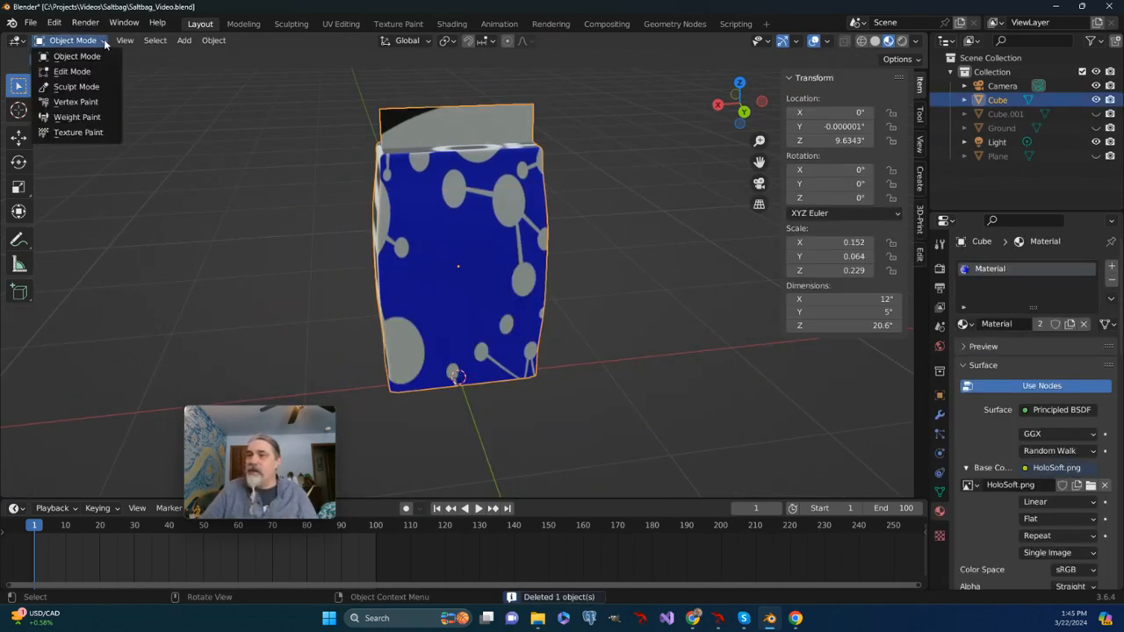
pyautogui.click(78, 72)
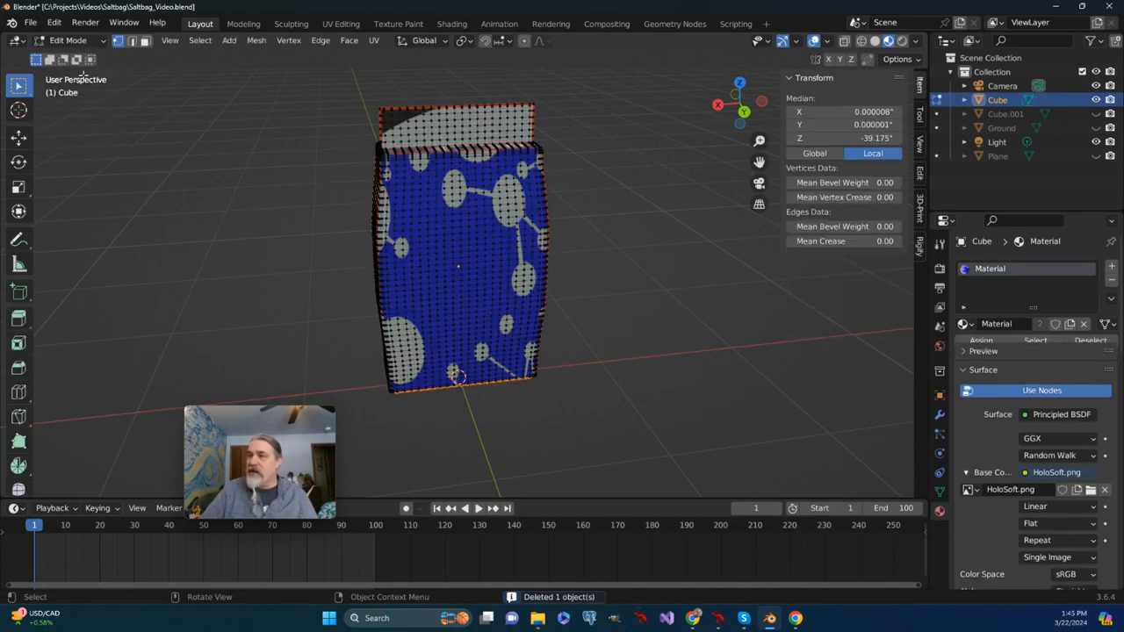
pyautogui.moveTo(176, 246); pyautogui.dragTo(342, 294, button='middle')
pyautogui.scroll(3, 269, 241)
# Switch the salt bag to Sculpt Mode with its narrow side facing the view
pyautogui.click(103, 42)
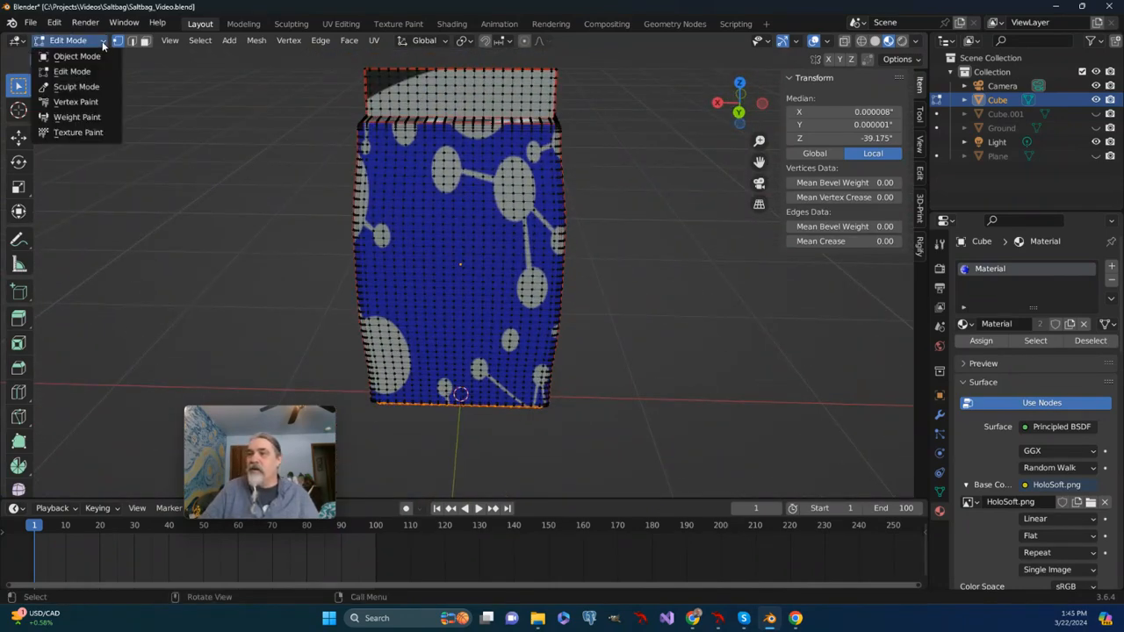
pyautogui.click(79, 87)
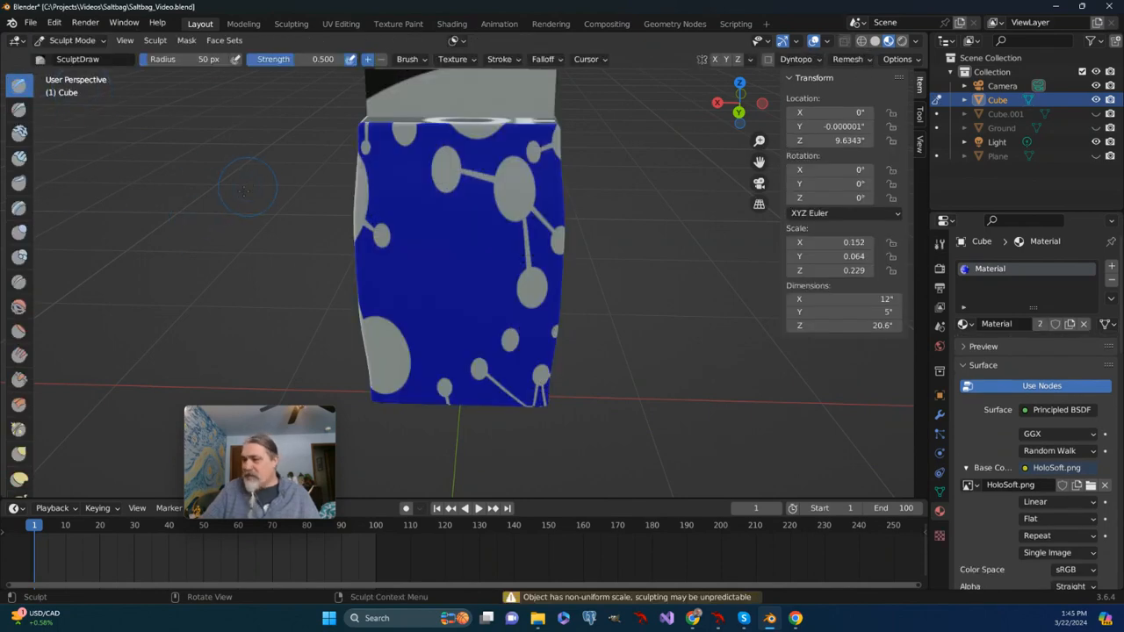
pyautogui.scroll(-2, 247, 211)
pyautogui.moveTo(759, 163); pyautogui.dragTo(734, 213)
pyautogui.scroll(2, 444, 293)
pyautogui.moveTo(460, 283); pyautogui.dragTo(402, 227, button='middle')
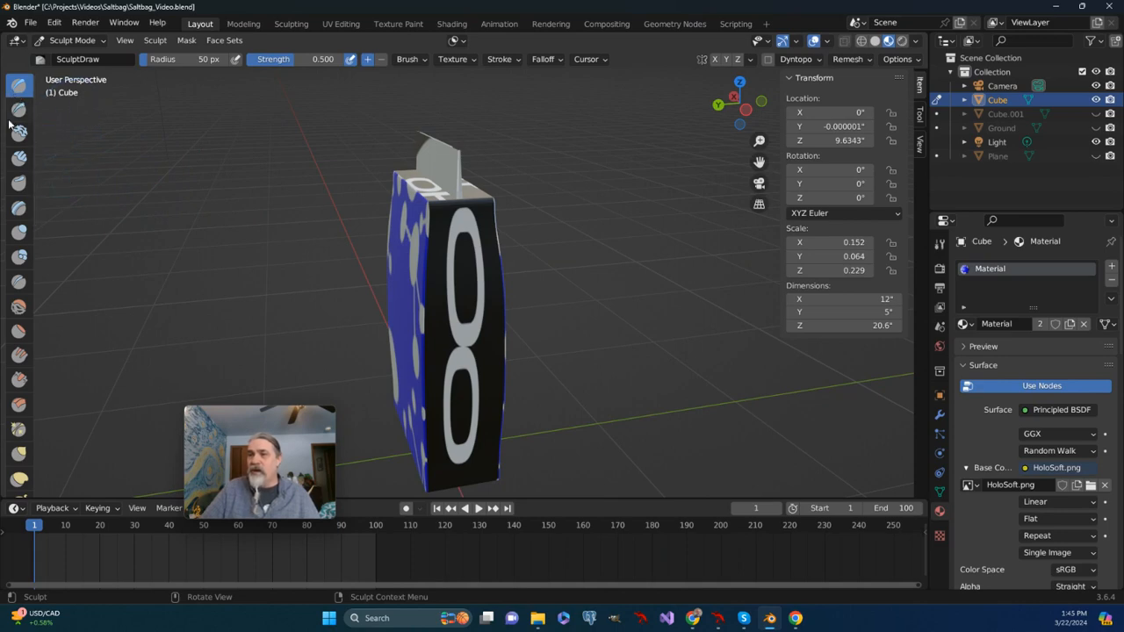
# Choose the Smooth sculpting brush and set its radius to 73 px and strength to 0.204 for the salt bag
pyautogui.click(19, 308)
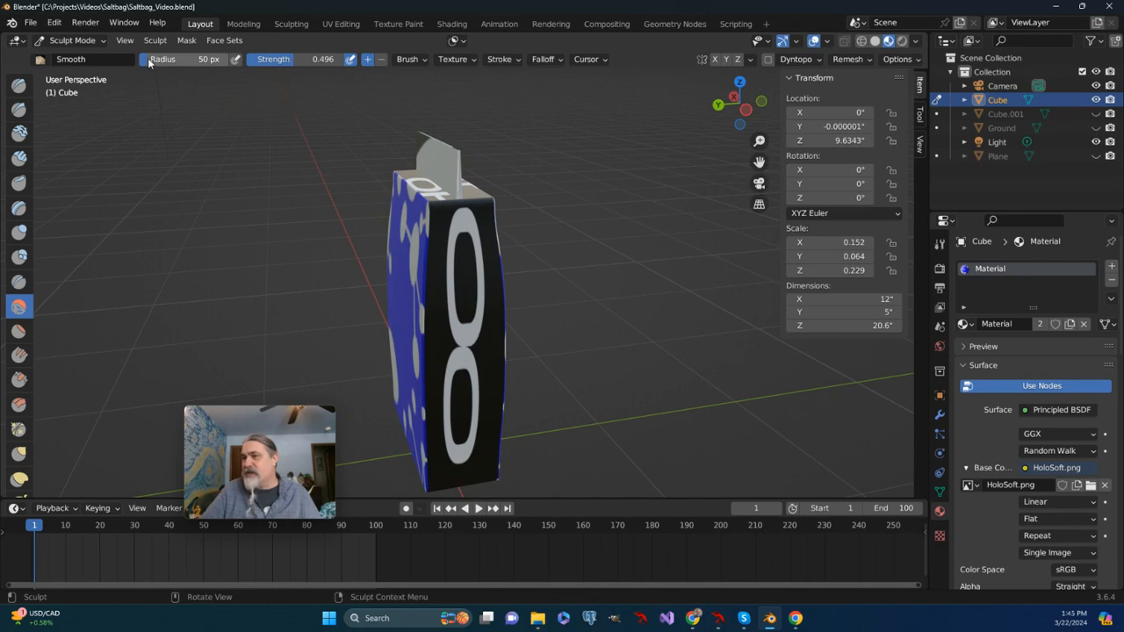
pyautogui.moveTo(150, 61)
pyautogui.mouseDown()
pyautogui.moveTo(431, 361)
pyautogui.moveTo(474, 371)
pyautogui.mouseUp()
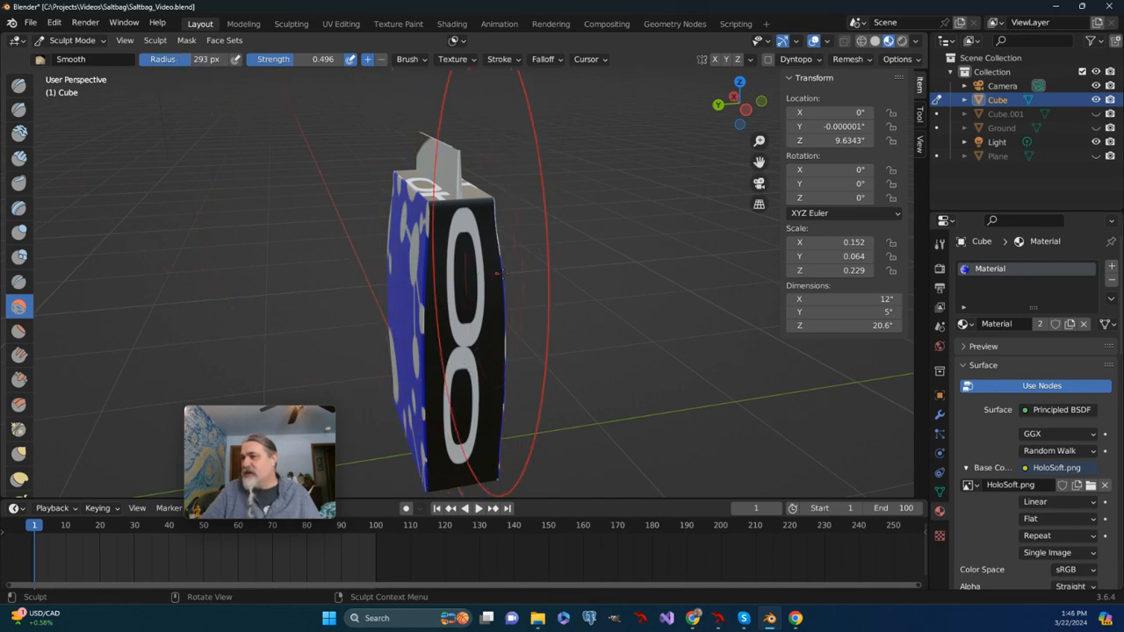
pyautogui.moveTo(188, 61)
pyautogui.mouseDown()
pyautogui.moveTo(435, 357)
pyautogui.moveTo(403, 362)
pyautogui.mouseUp()
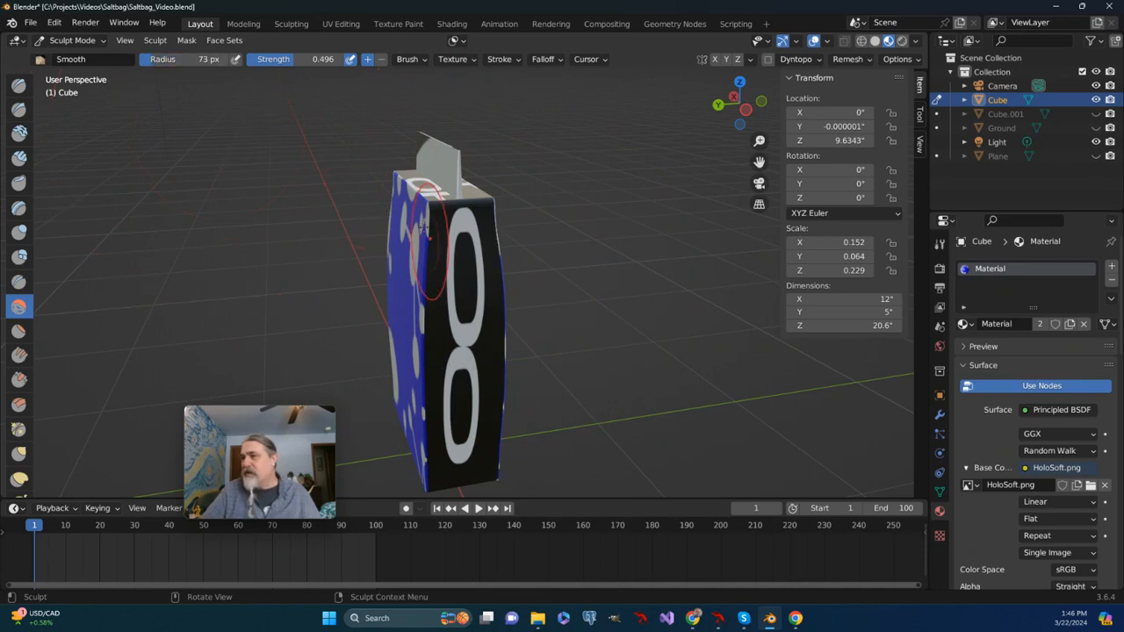
pyautogui.moveTo(288, 64); pyautogui.dragTo(588, 363)
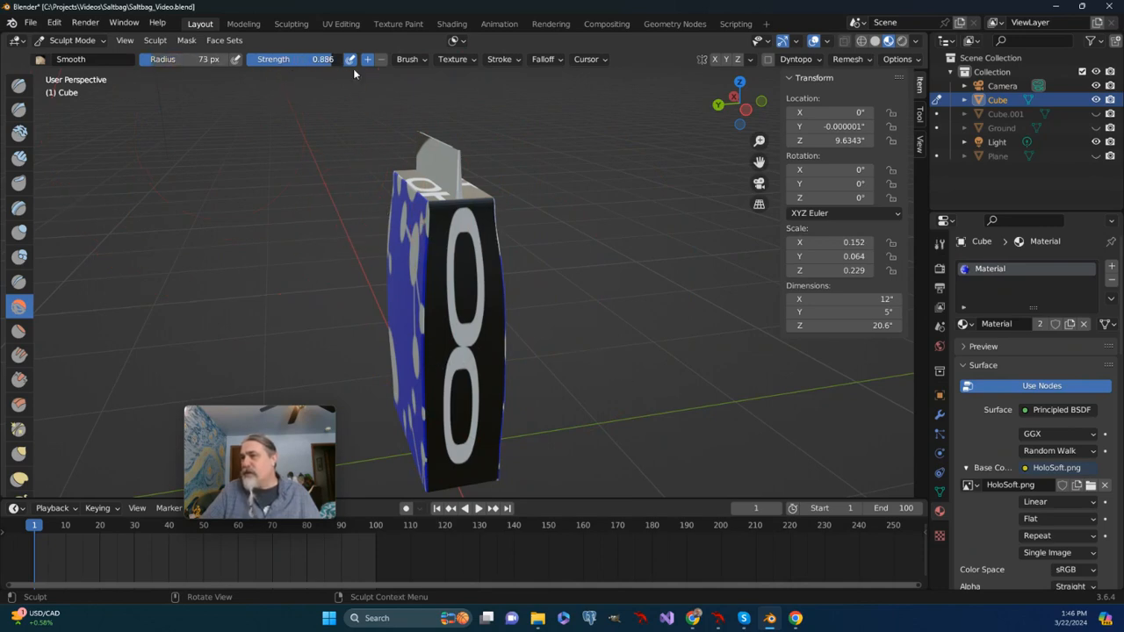
pyautogui.moveTo(353, 74)
pyautogui.mouseDown()
pyautogui.moveTo(439, 264)
pyautogui.moveTo(317, 84)
pyautogui.mouseUp()
pyautogui.moveTo(337, 60); pyautogui.dragTo(266, 60)
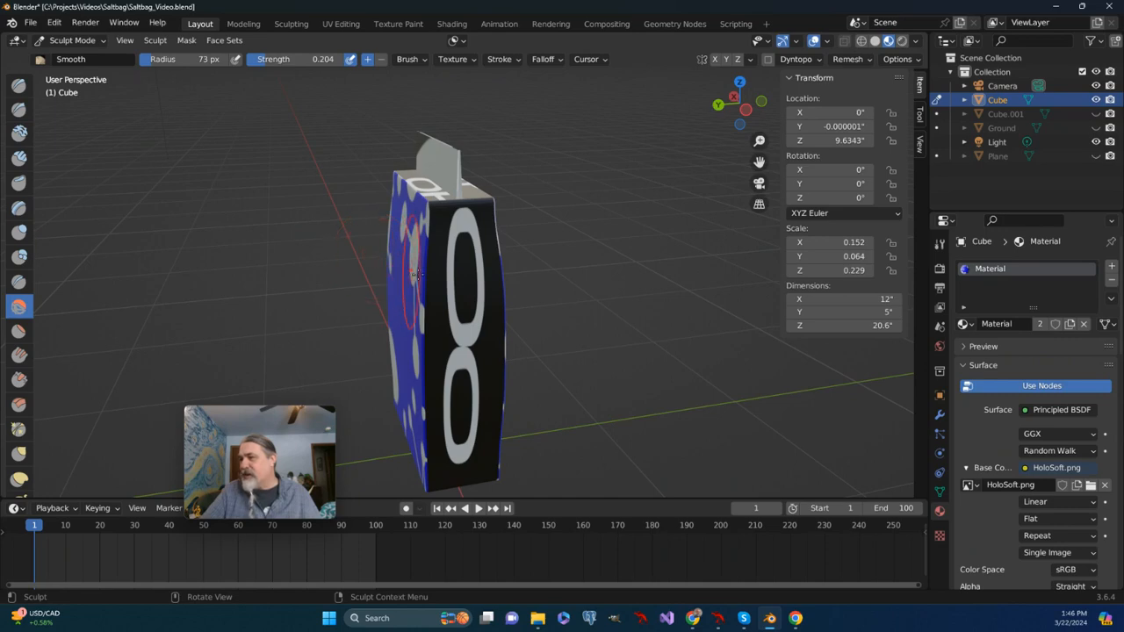
pyautogui.scroll(2, 416, 283)
pyautogui.moveTo(420, 286); pyautogui.dragTo(479, 251, button='middle')
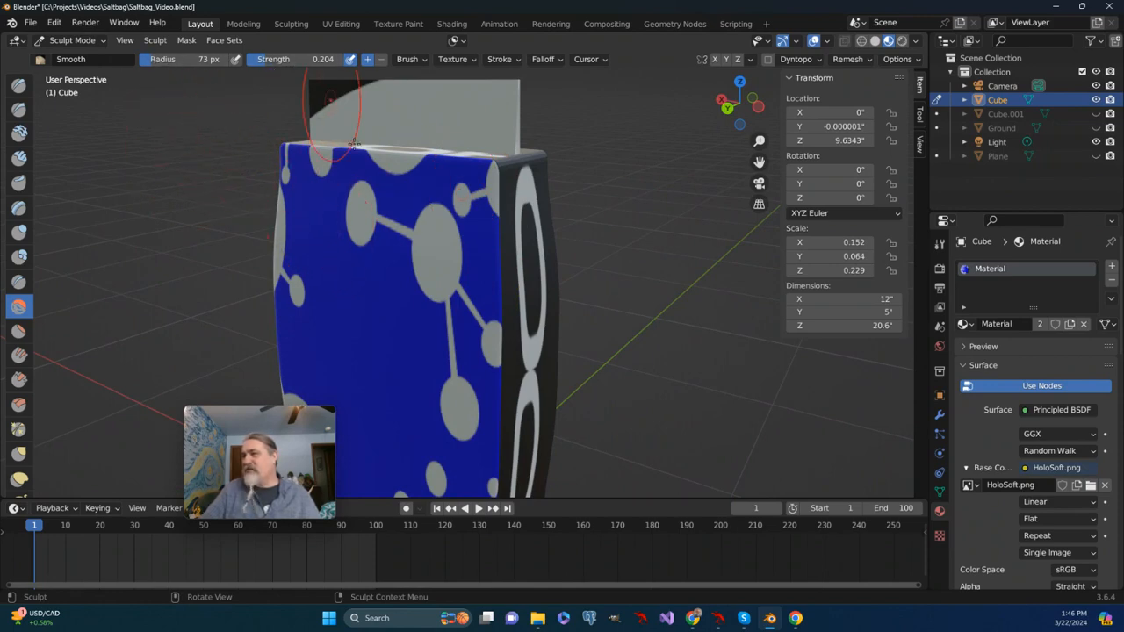
# Examine the salt bag's mesh density around its top corner in Edit Mode, and return to Sculpt Mode
pyautogui.moveTo(378, 233)
pyautogui.mouseDown(button='middle')
pyautogui.moveTo(395, 214)
pyautogui.moveTo(439, 214)
pyautogui.moveTo(434, 283)
pyautogui.moveTo(408, 301)
pyautogui.mouseUp(button='middle')
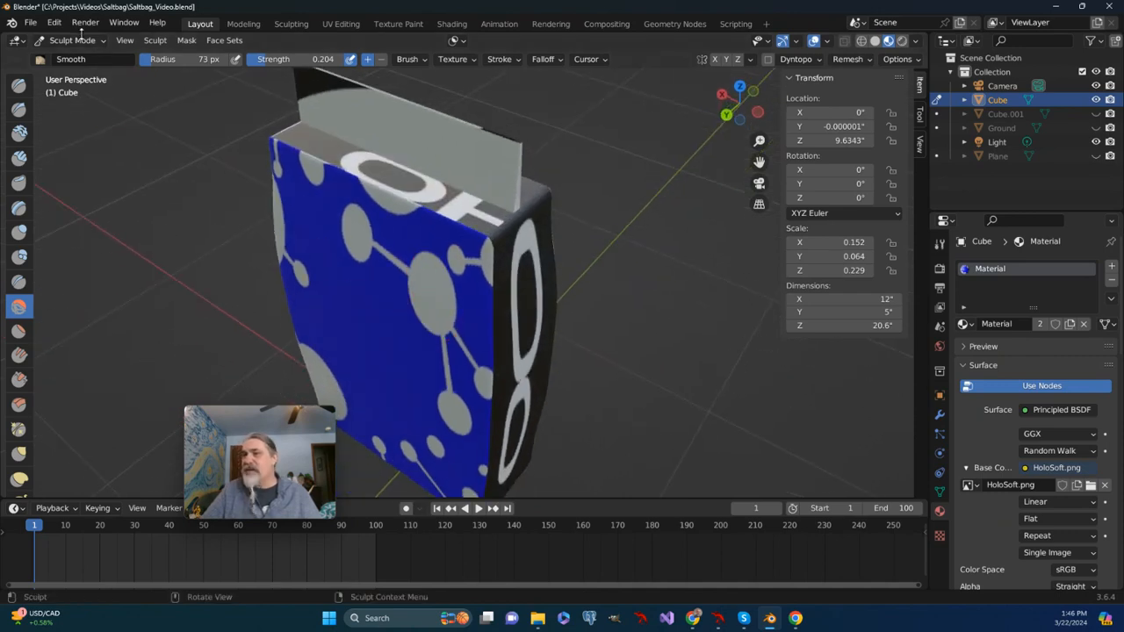
pyautogui.click(75, 40)
pyautogui.click(79, 74)
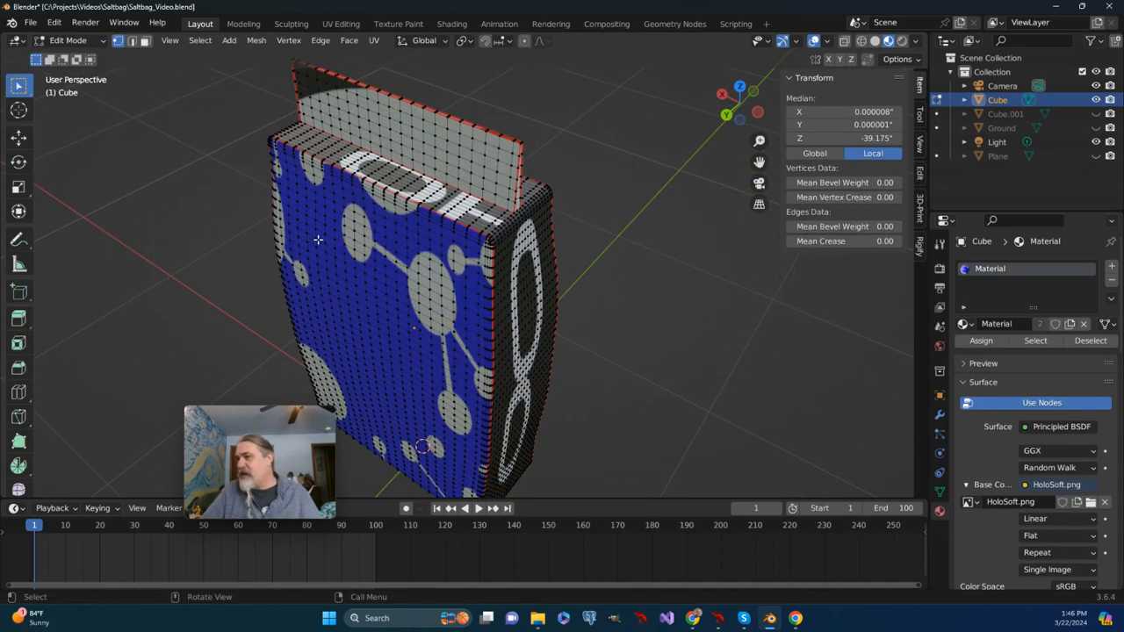
pyautogui.moveTo(318, 240); pyautogui.dragTo(324, 203, button='middle')
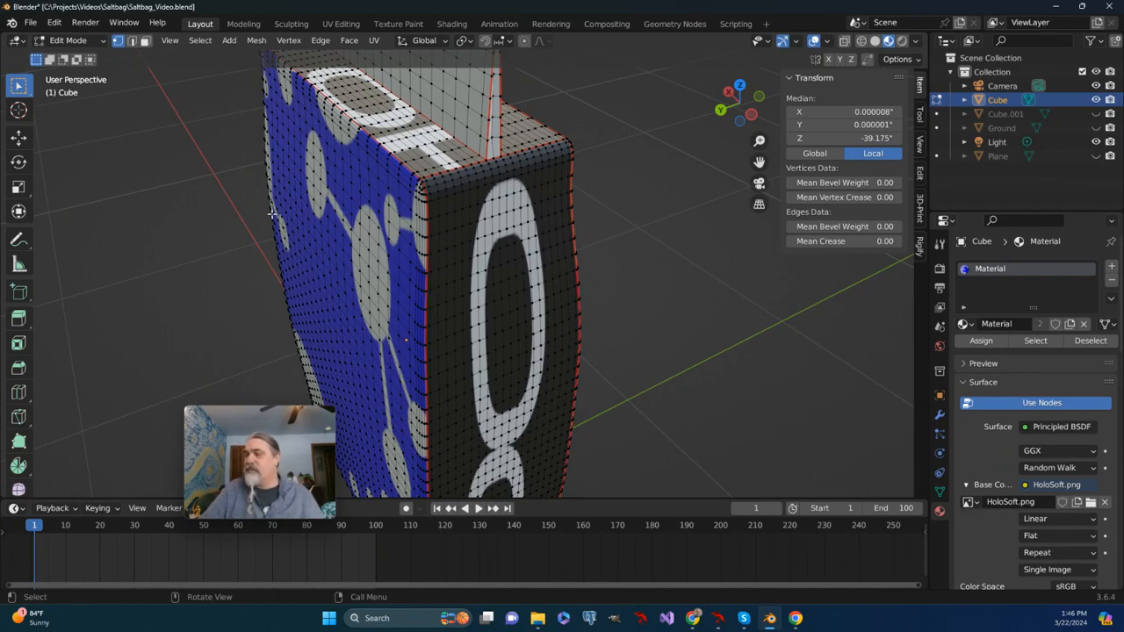
pyautogui.moveTo(296, 211); pyautogui.dragTo(208, 114, button='middle')
pyautogui.click(70, 40)
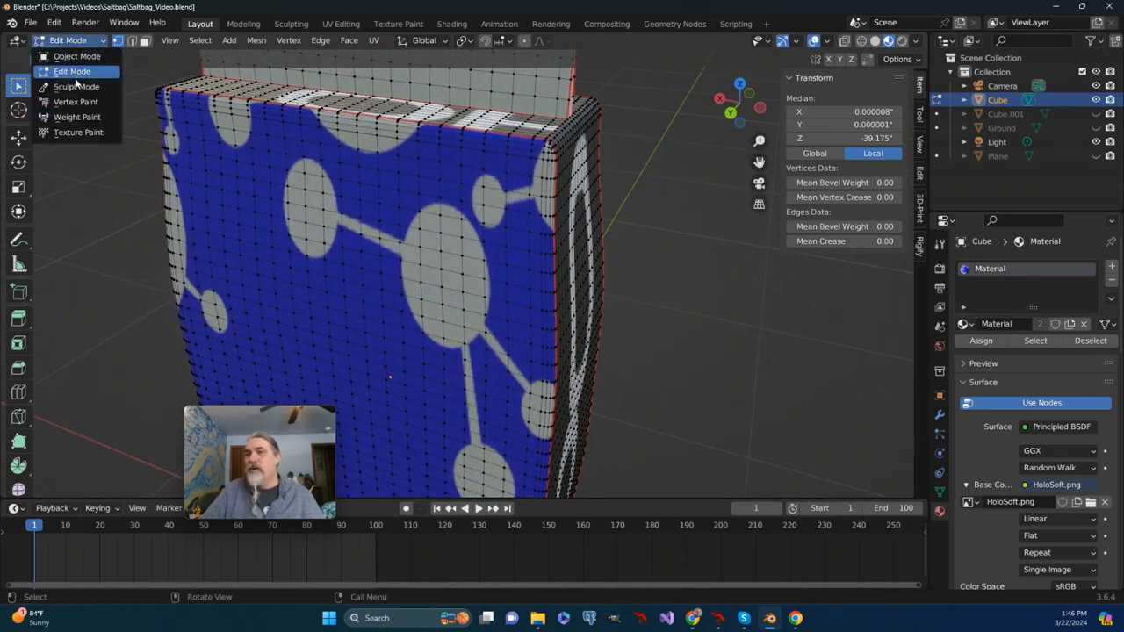
pyautogui.click(75, 86)
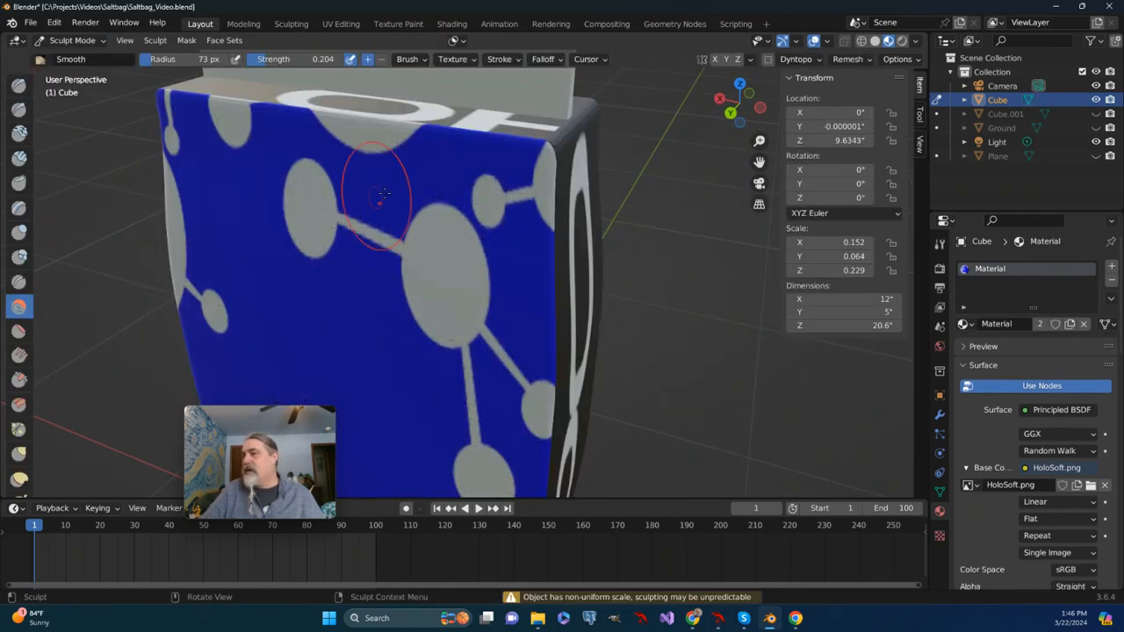
# Turn on X and Y sculpt symmetry and smooth the bag's top corner and the upper part of the adjoining vertical edge
pyautogui.moveTo(391, 189); pyautogui.dragTo(451, 231, button='middle')
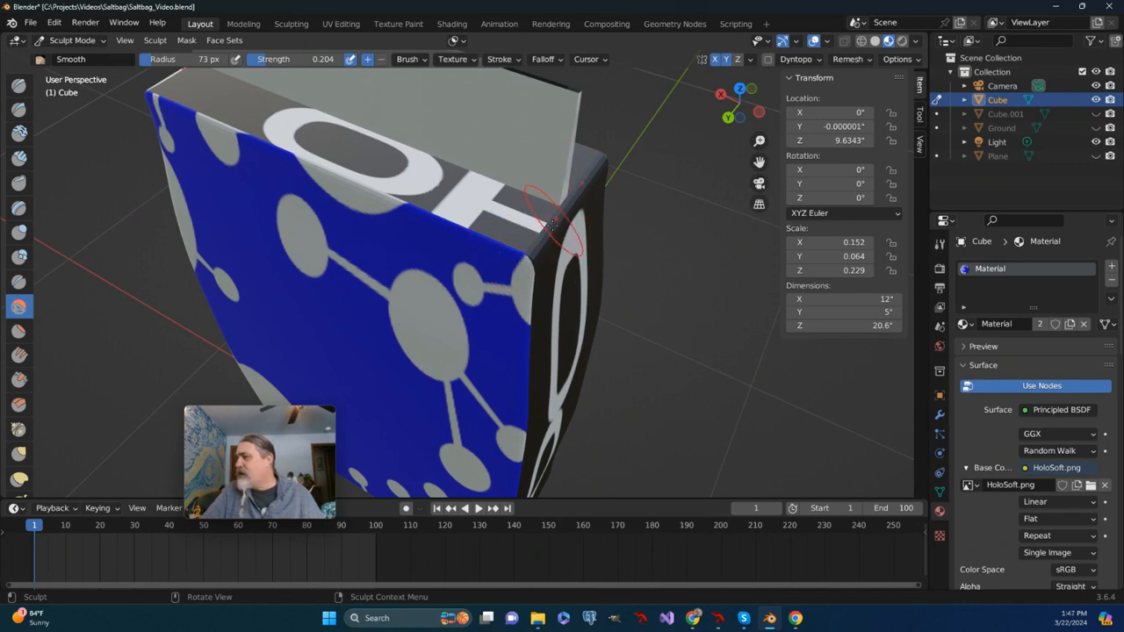
pyautogui.moveTo(401, 126)
pyautogui.mouseDown(button='middle')
pyautogui.moveTo(457, 136)
pyautogui.moveTo(436, 214)
pyautogui.mouseUp(button='middle')
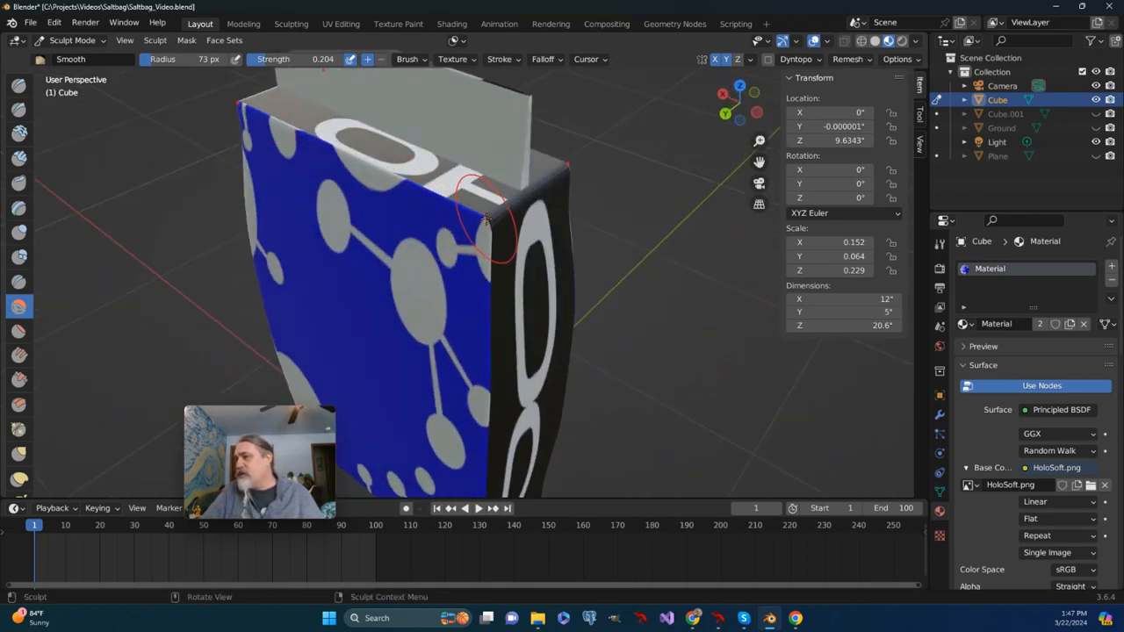
pyautogui.moveTo(487, 216); pyautogui.dragTo(487, 220)
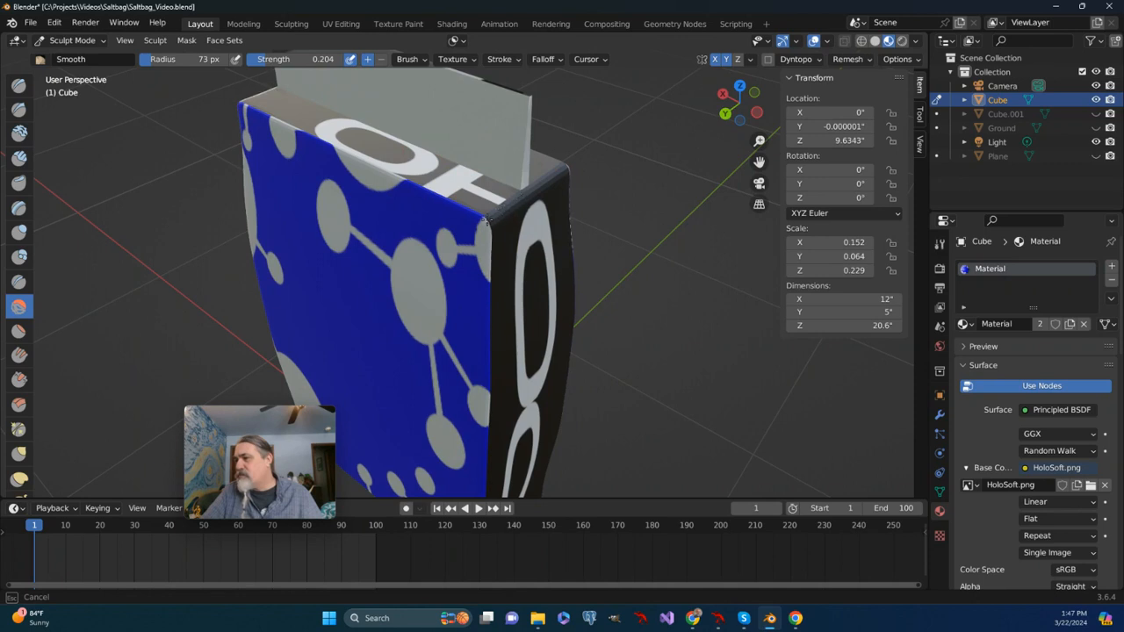
pyautogui.moveTo(485, 219); pyautogui.dragTo(491, 235)
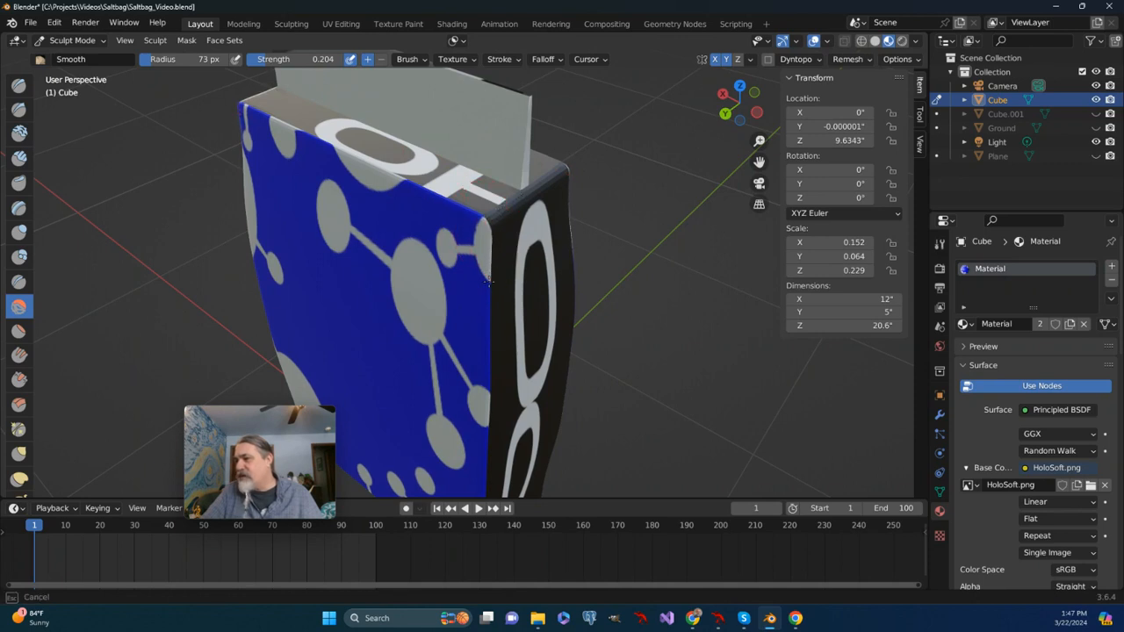
pyautogui.moveTo(487, 292); pyautogui.dragTo(487, 301)
# Try smoothing the bag's bottom corner with the brush strength at 0.467, and undo the stroke
pyautogui.moveTo(490, 327)
pyautogui.mouseDown(button='middle')
pyautogui.moveTo(522, 172)
pyautogui.moveTo(531, 283)
pyautogui.mouseUp(button='middle')
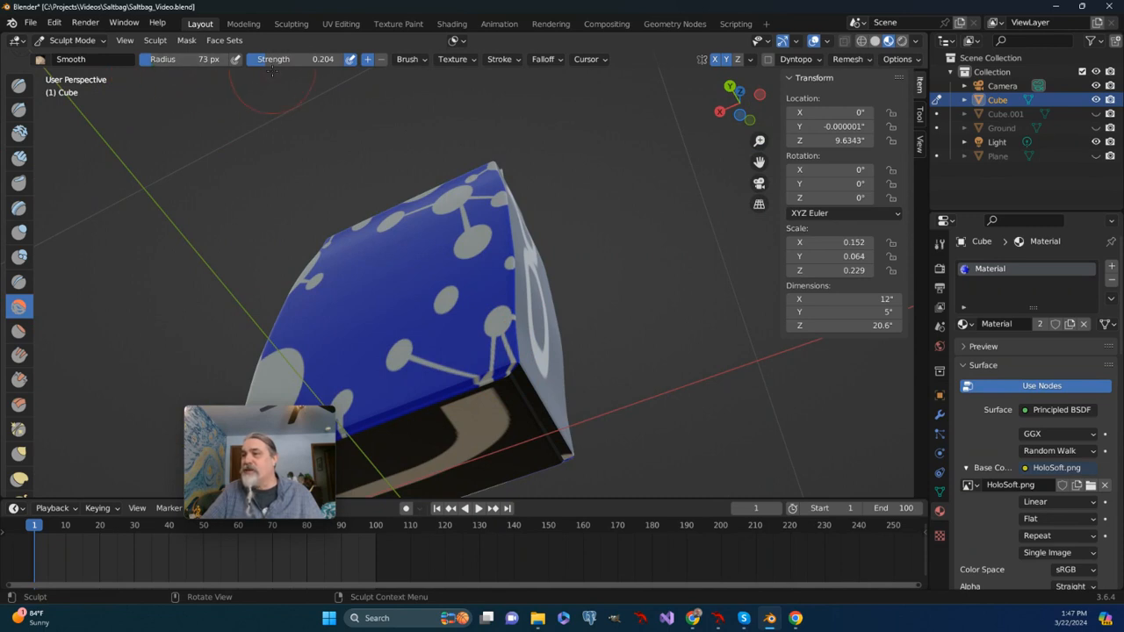
pyautogui.moveTo(263, 65); pyautogui.dragTo(295, 65)
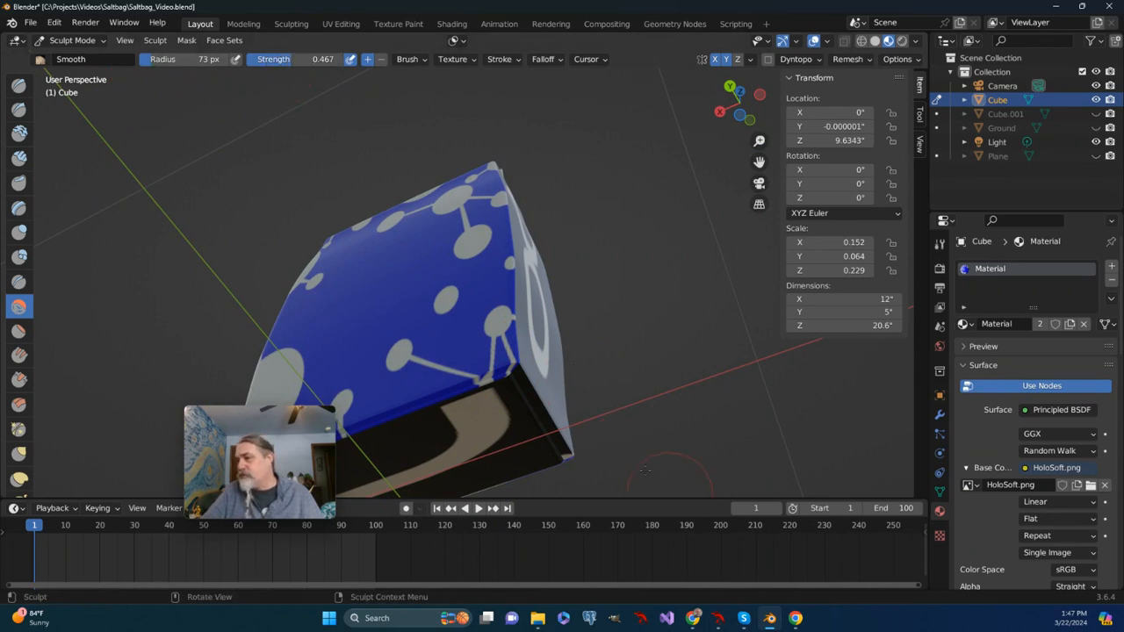
pyautogui.moveTo(516, 372)
pyautogui.mouseDown()
pyautogui.moveTo(515, 299)
pyautogui.moveTo(508, 392)
pyautogui.mouseUp()
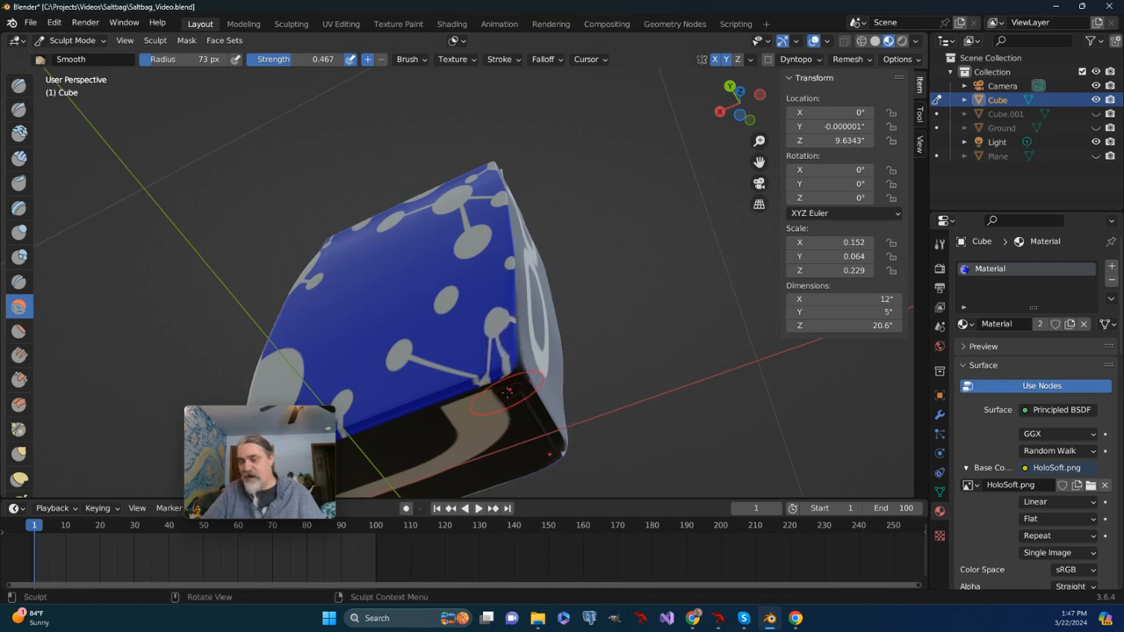
pyautogui.hotkey('ctrl', 'z')
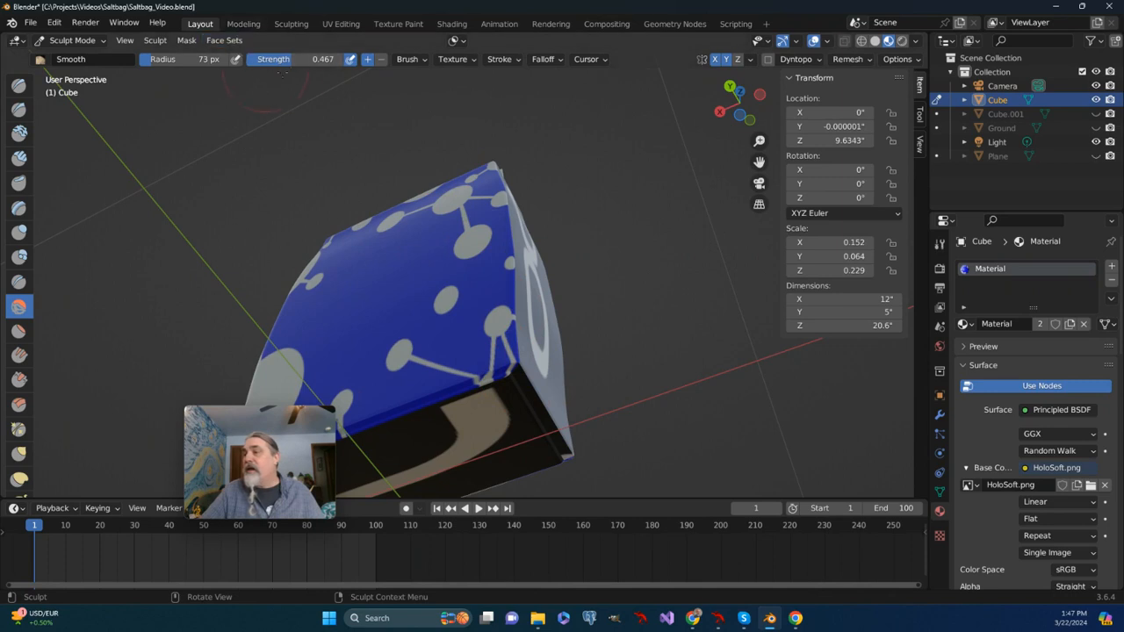
# Set the Smooth brush strength to 0.162 and smooth the bottom corner of the blue face and its adjoining edges
pyautogui.moveTo(295, 68); pyautogui.dragTo(263, 68)
pyautogui.moveTo(251, 101); pyautogui.dragTo(338, 252, button='middle')
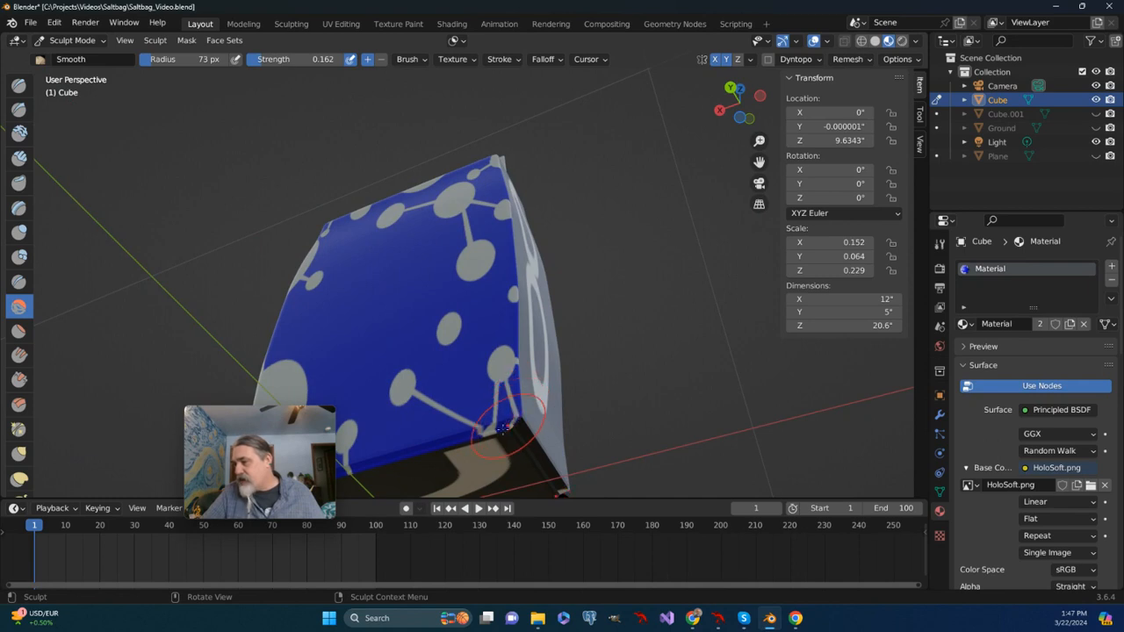
pyautogui.moveTo(470, 439); pyautogui.dragTo(491, 429)
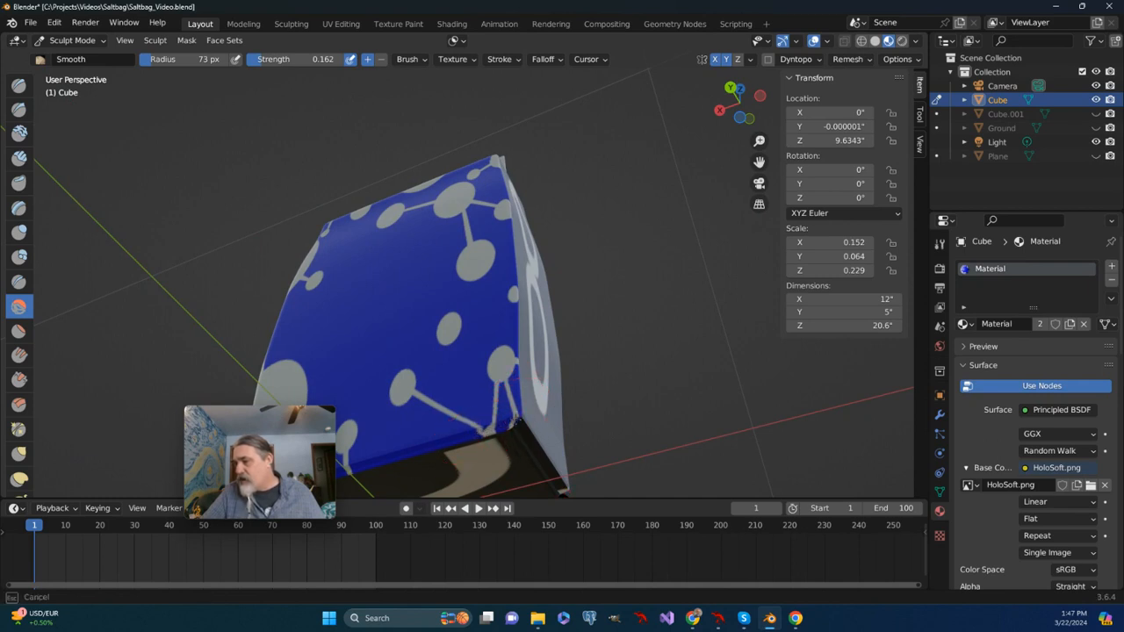
pyautogui.moveTo(518, 364)
pyautogui.mouseDown()
pyautogui.moveTo(510, 402)
pyautogui.moveTo(527, 461)
pyautogui.mouseUp()
# Inspect the mesh around the bag's top corner on the S-lettered side in Edit Mode, and return to Sculpt Mode
pyautogui.moveTo(526, 461)
pyautogui.mouseDown(button='middle')
pyautogui.moveTo(663, 468)
pyautogui.moveTo(359, 474)
pyautogui.moveTo(509, 474)
pyautogui.mouseUp(button='middle')
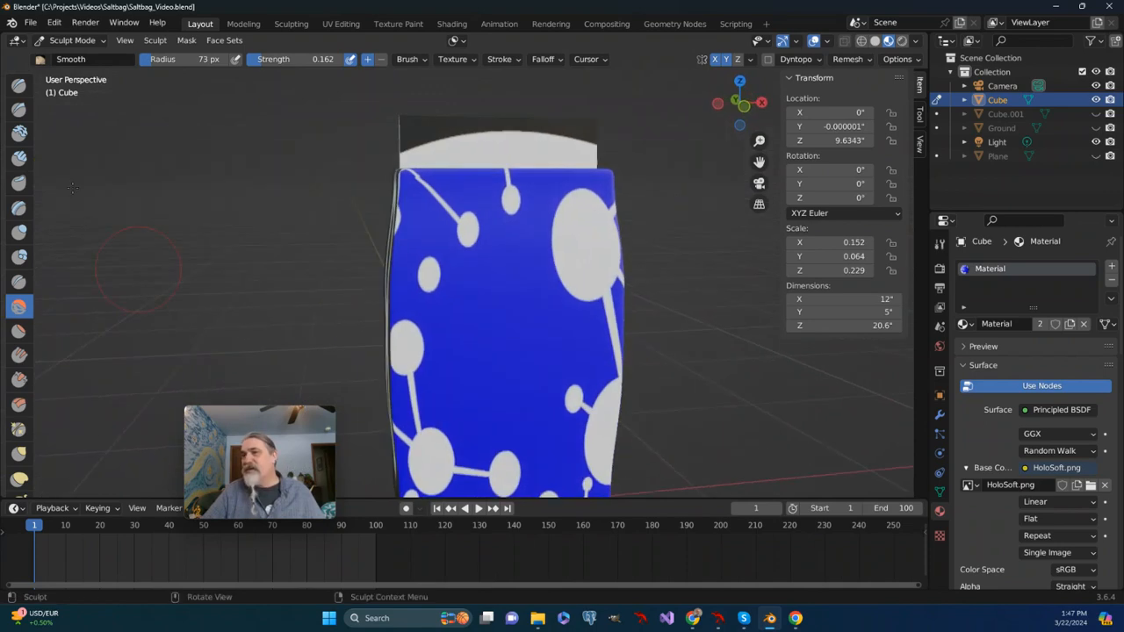
pyautogui.click(81, 39)
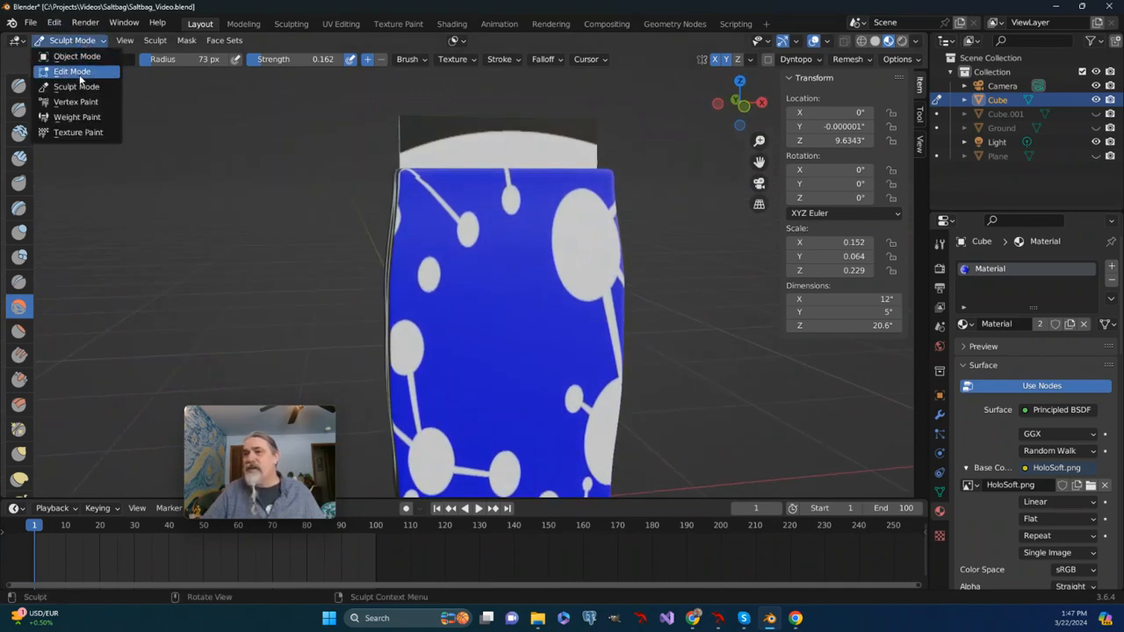
pyautogui.click(74, 72)
pyautogui.moveTo(271, 191); pyautogui.dragTo(392, 282, button='middle')
pyautogui.scroll(3, 361, 301)
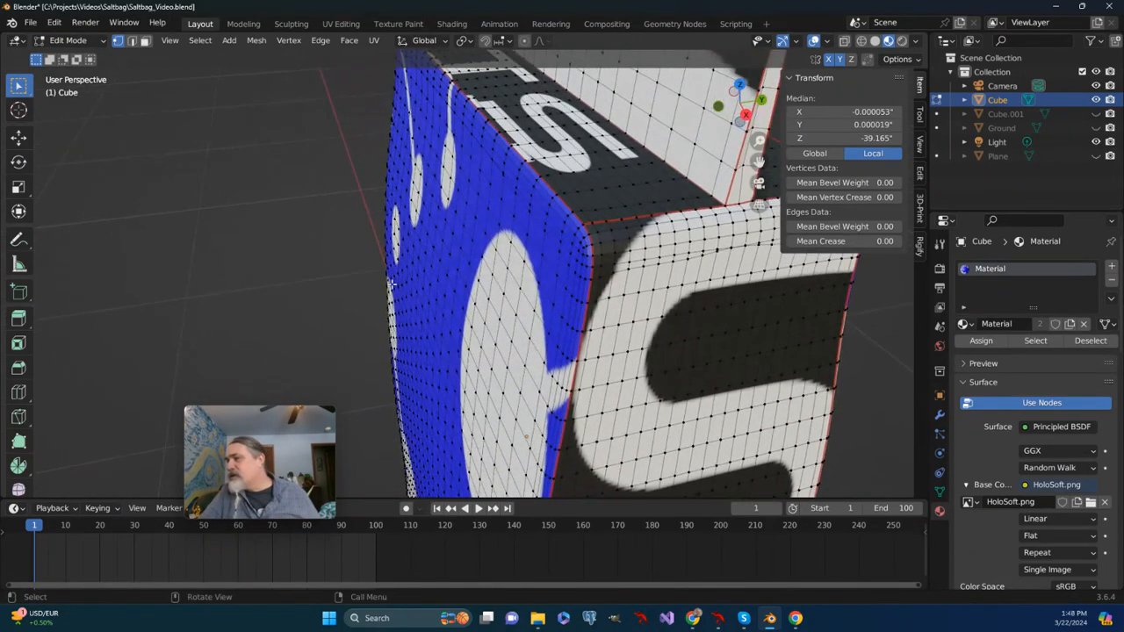
pyautogui.click(95, 41)
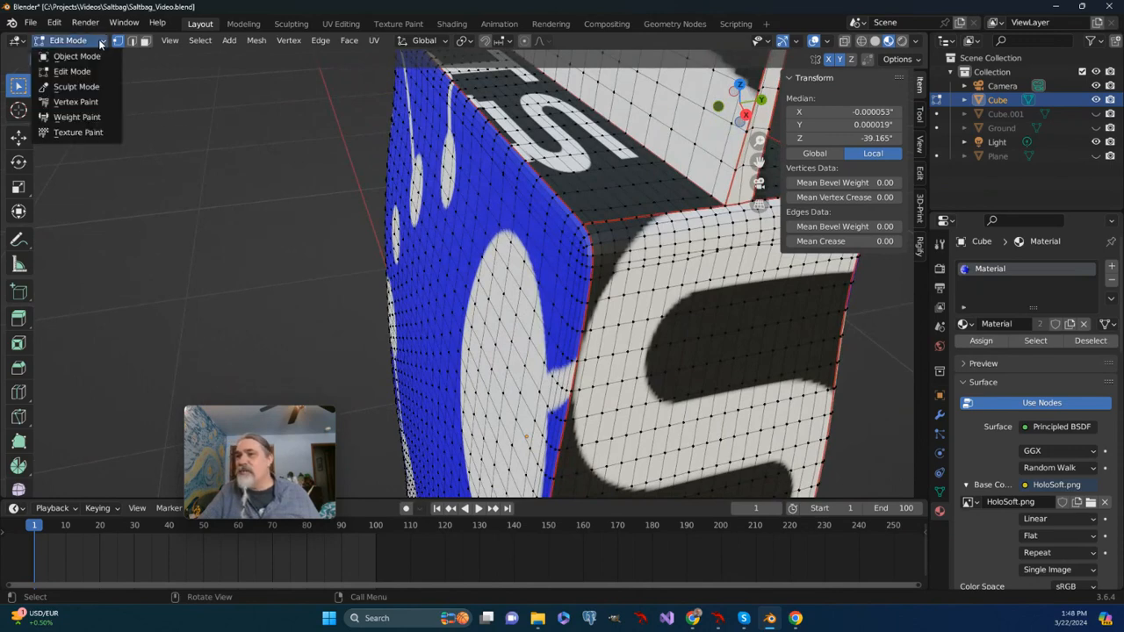
pyautogui.click(94, 88)
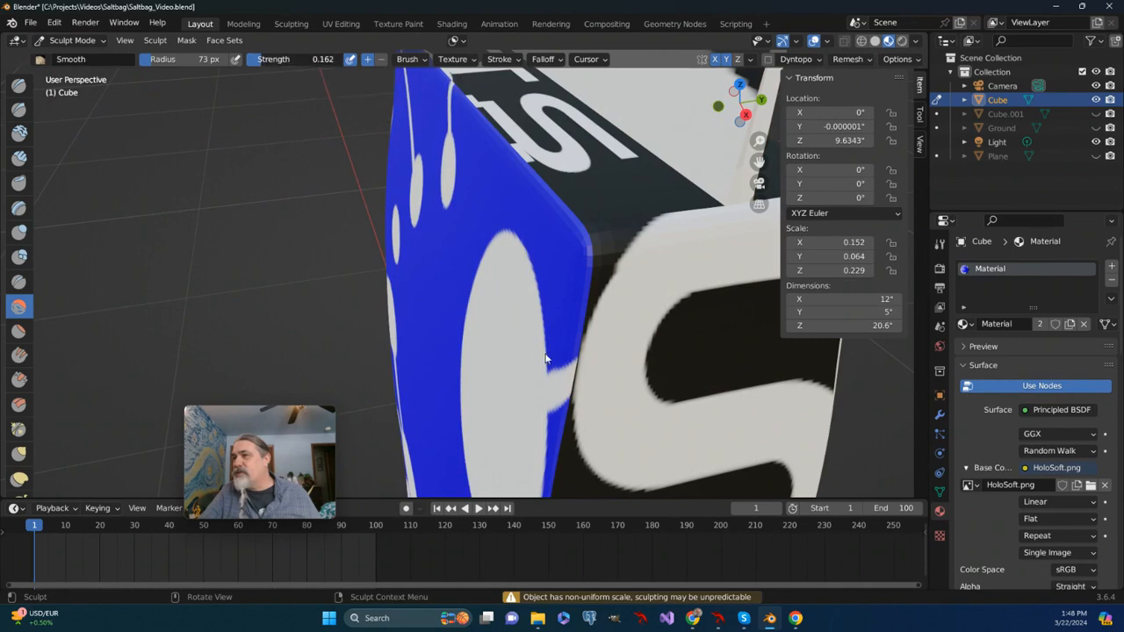
# Set the Smooth brush radius to 86 px and its strength to 0.293
pyautogui.moveTo(299, 59); pyautogui.dragTo(300, 59)
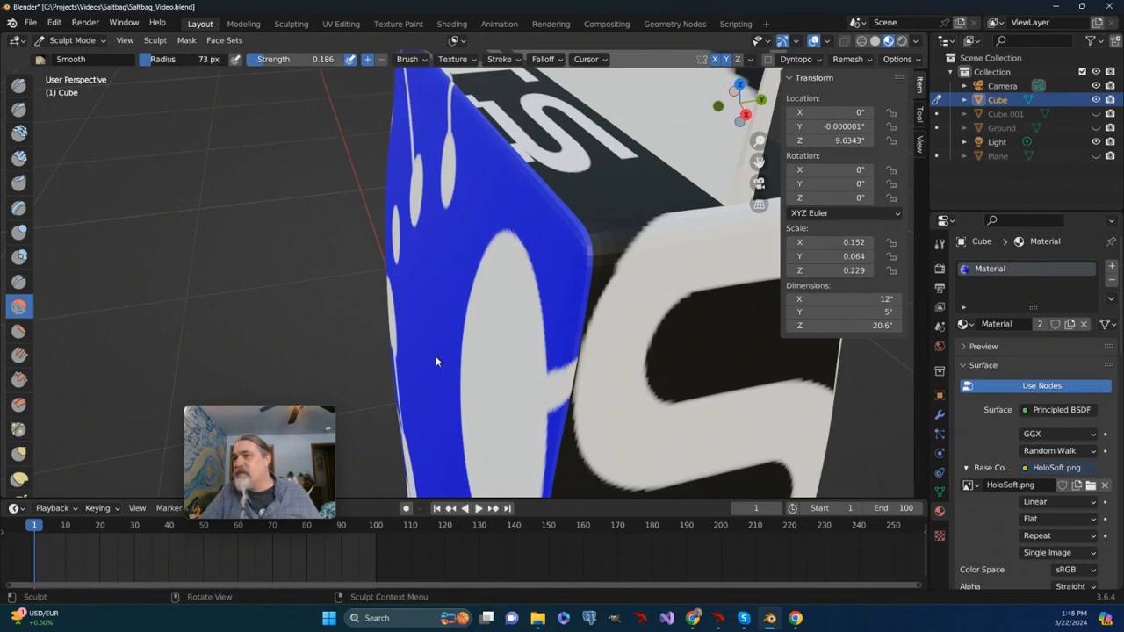
pyautogui.moveTo(201, 60); pyautogui.dragTo(203, 60)
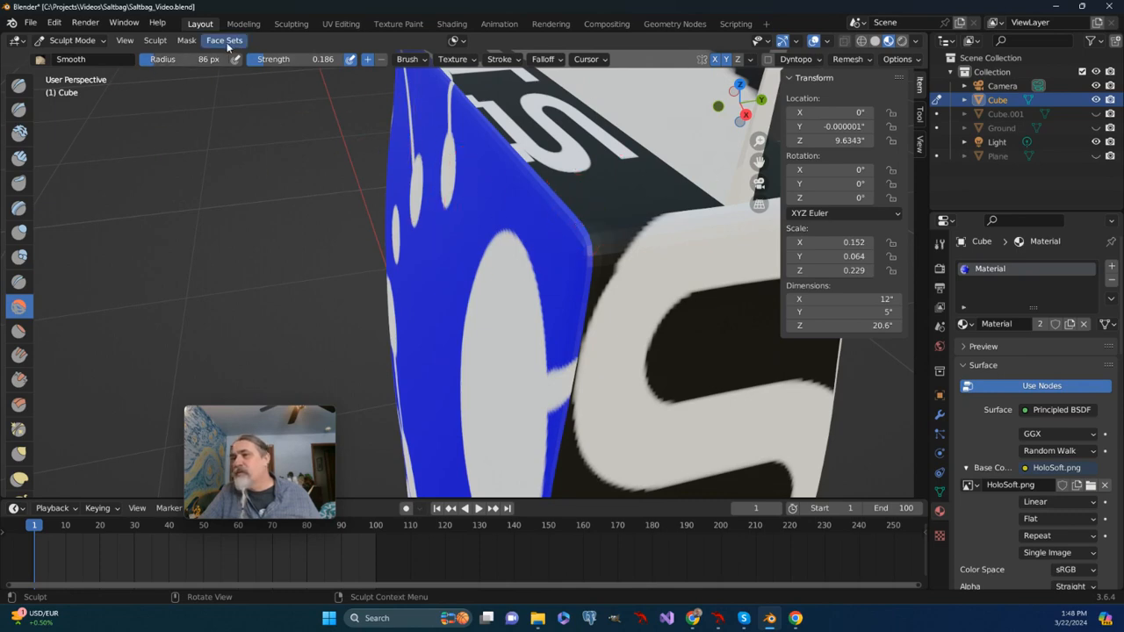
pyautogui.hotkey('shift', 'f')
pyautogui.click(566, 363)
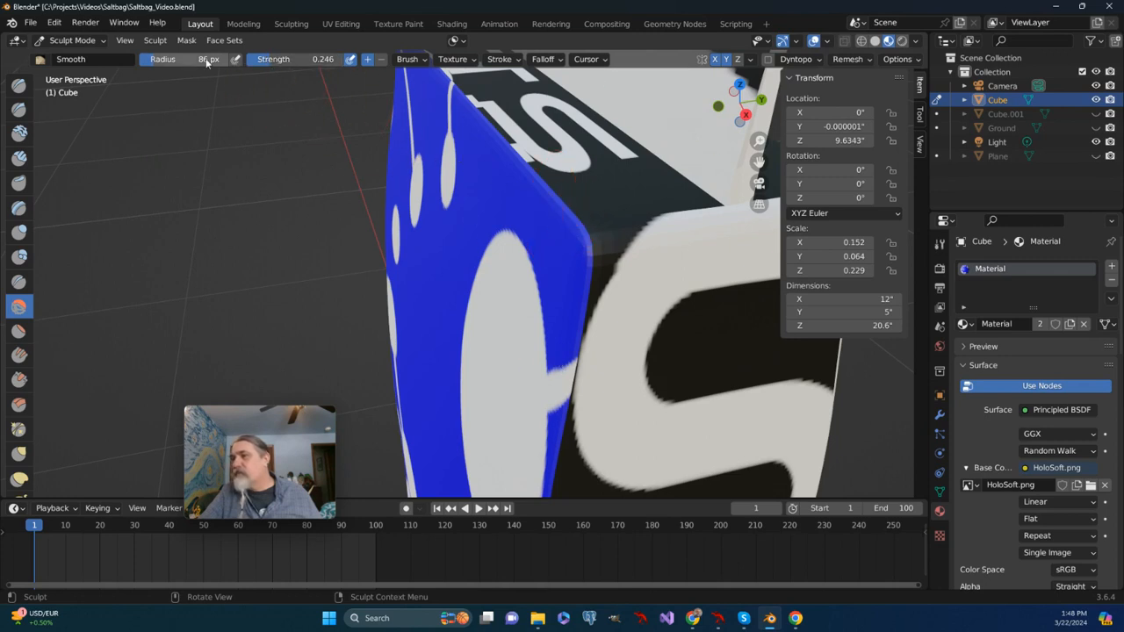
pyautogui.hotkey('shift', 'f')
pyautogui.click(567, 362)
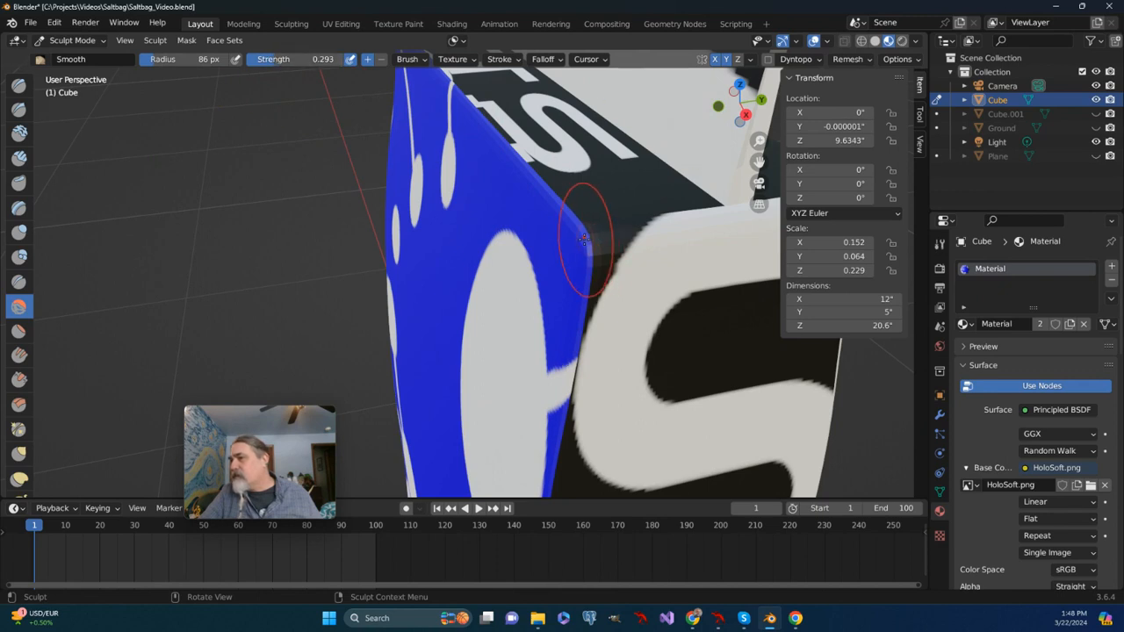
# Smooth the top and bottom corners where the blue face meets the narrow lettered side
pyautogui.moveTo(583, 238)
pyautogui.mouseDown()
pyautogui.moveTo(568, 208)
pyautogui.moveTo(588, 241)
pyautogui.mouseUp()
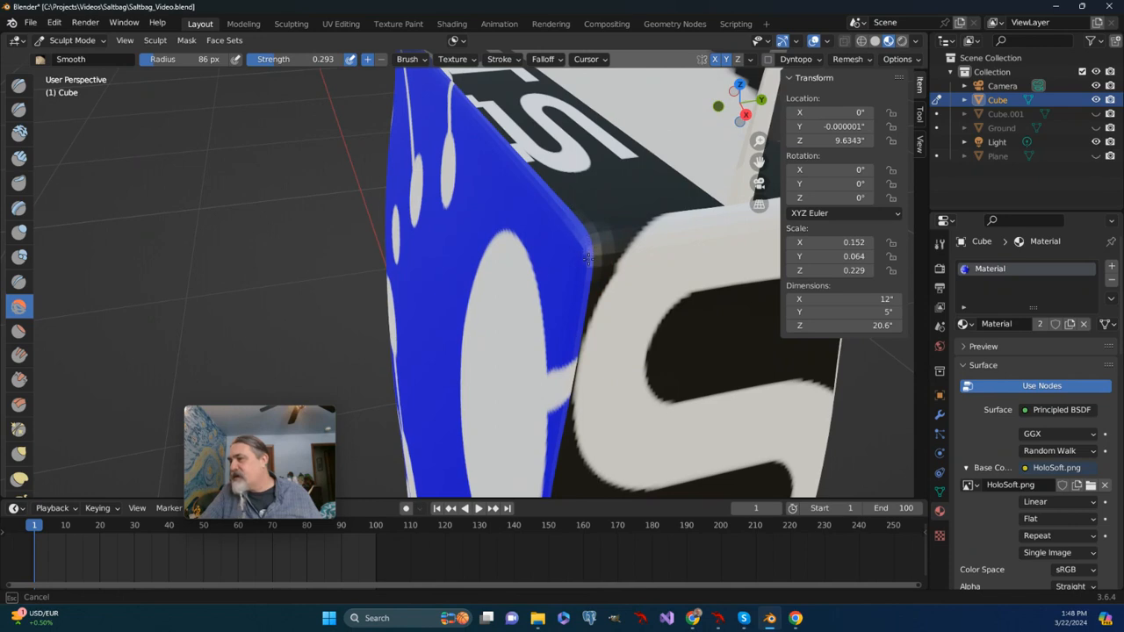
pyautogui.moveTo(583, 303)
pyautogui.mouseDown()
pyautogui.moveTo(572, 391)
pyautogui.moveTo(588, 260)
pyautogui.moveTo(625, 230)
pyautogui.moveTo(641, 244)
pyautogui.moveTo(496, 258)
pyautogui.mouseUp()
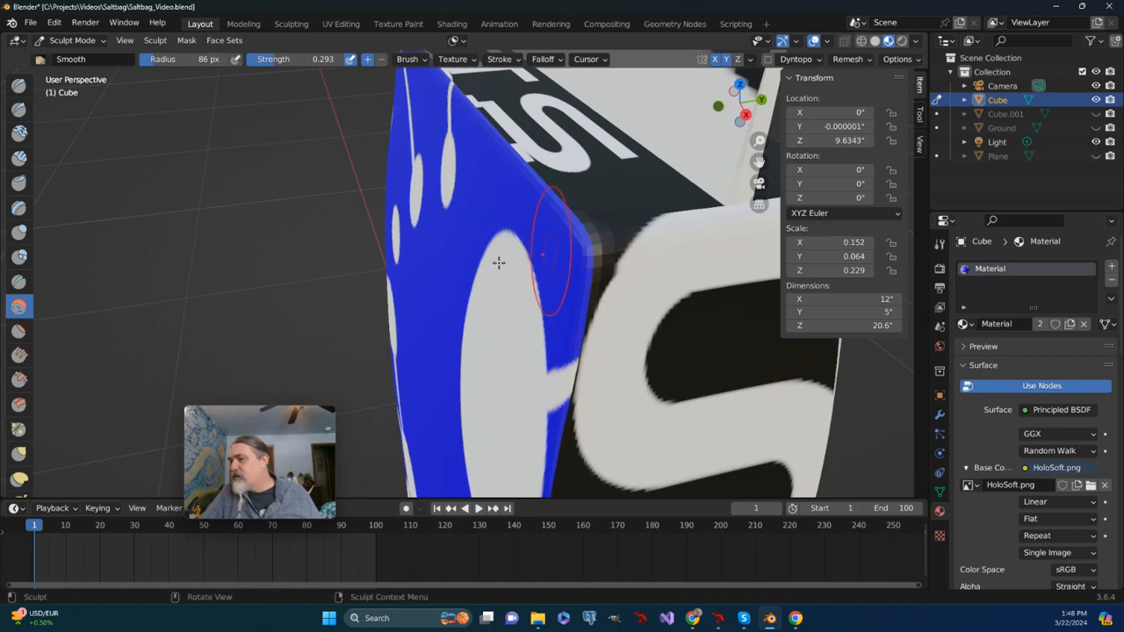
pyautogui.moveTo(496, 258)
pyautogui.mouseDown(button='middle')
pyautogui.moveTo(459, 283)
pyautogui.moveTo(484, 200)
pyautogui.moveTo(593, 181)
pyautogui.moveTo(582, 215)
pyautogui.mouseUp(button='middle')
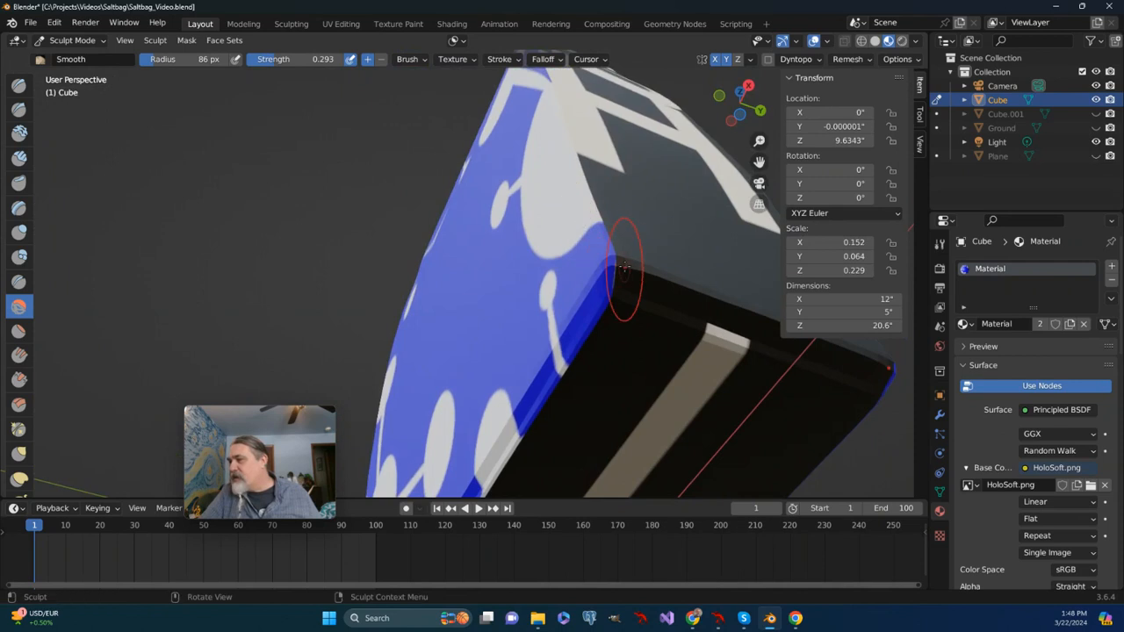
pyautogui.moveTo(616, 266); pyautogui.dragTo(603, 242)
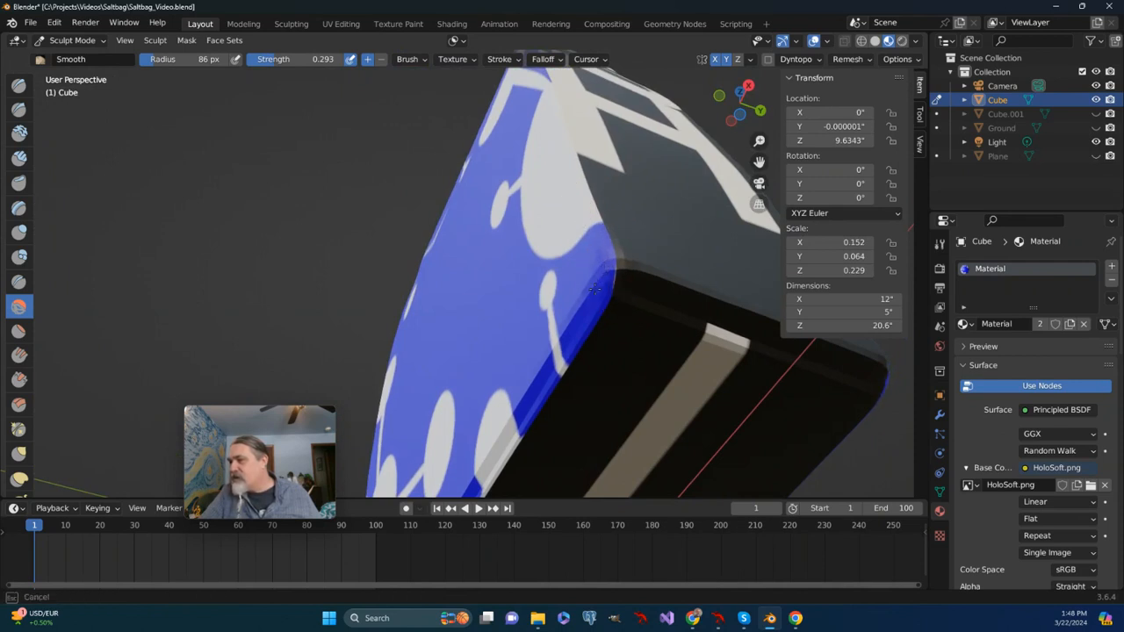
pyautogui.moveTo(603, 290)
pyautogui.mouseDown()
pyautogui.moveTo(626, 265)
pyautogui.moveTo(654, 281)
pyautogui.moveTo(606, 265)
pyautogui.mouseUp()
# Switch the salt bag to Edit Mode and examine the edge loops near the top of the narrow lettered side
pyautogui.moveTo(567, 237); pyautogui.dragTo(307, 255, button='middle')
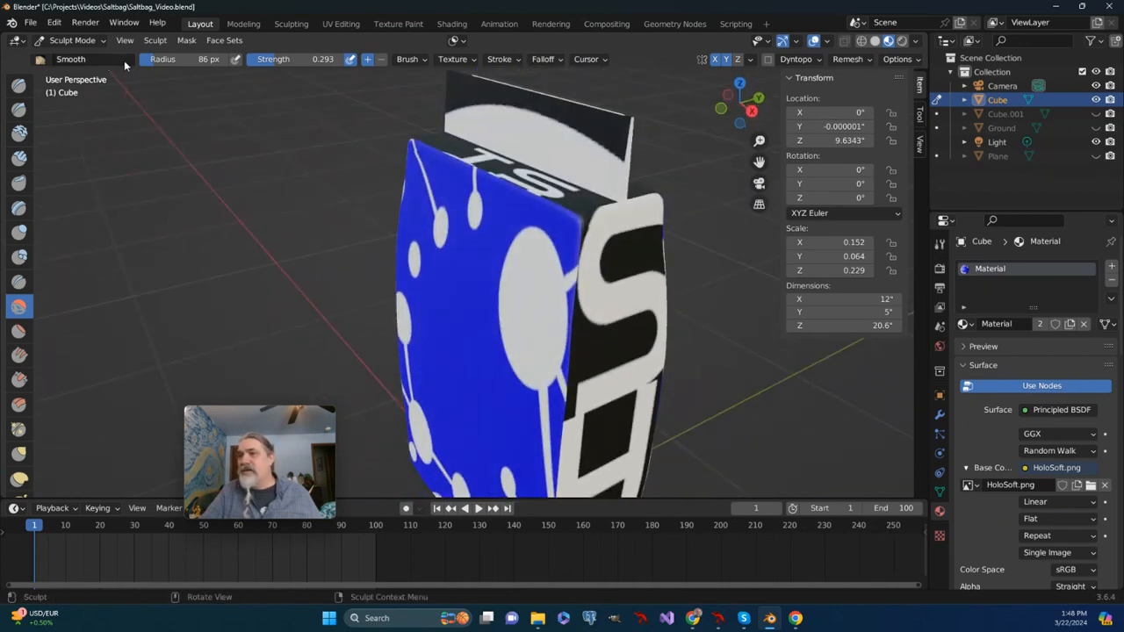
pyautogui.click(88, 40)
pyautogui.click(66, 59)
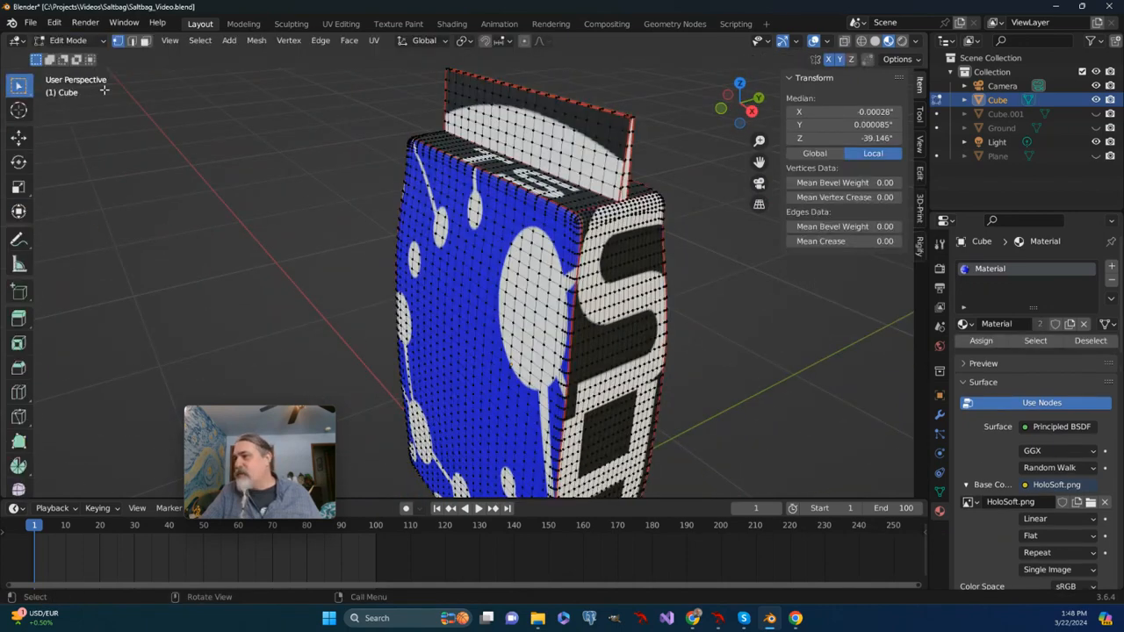
pyautogui.scroll(4, 469, 258)
pyautogui.moveTo(444, 266); pyautogui.dragTo(382, 280, button='middle')
pyautogui.scroll(2, 390, 274)
pyautogui.scroll(2, 459, 314)
pyautogui.moveTo(458, 313); pyautogui.dragTo(445, 316, button='middle')
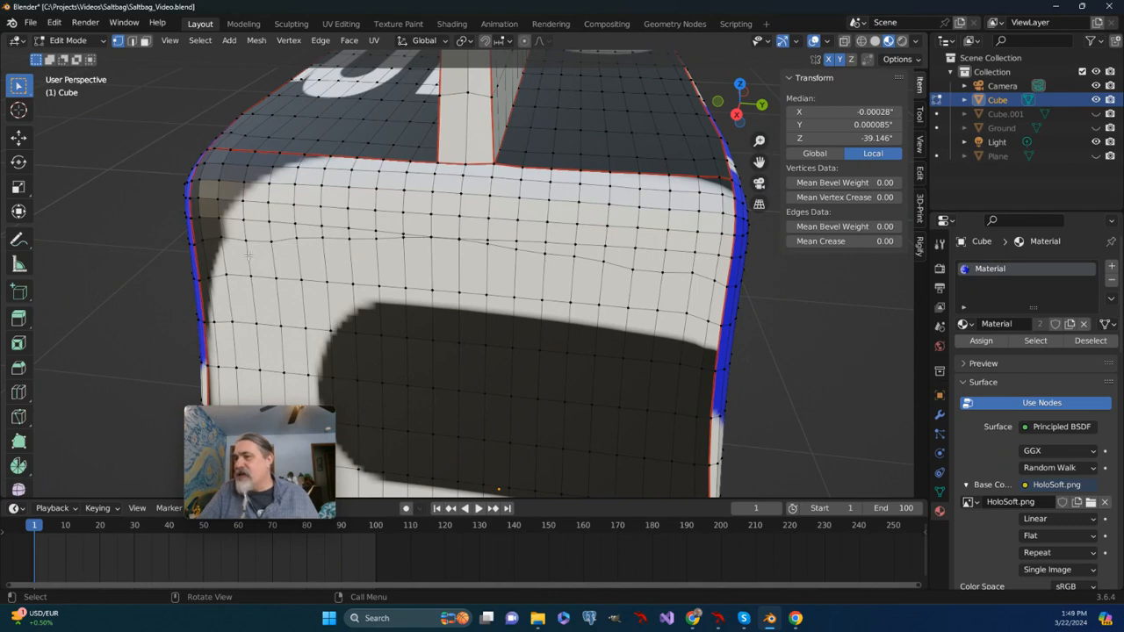
pyautogui.moveTo(400, 253); pyautogui.dragTo(392, 254, button='middle')
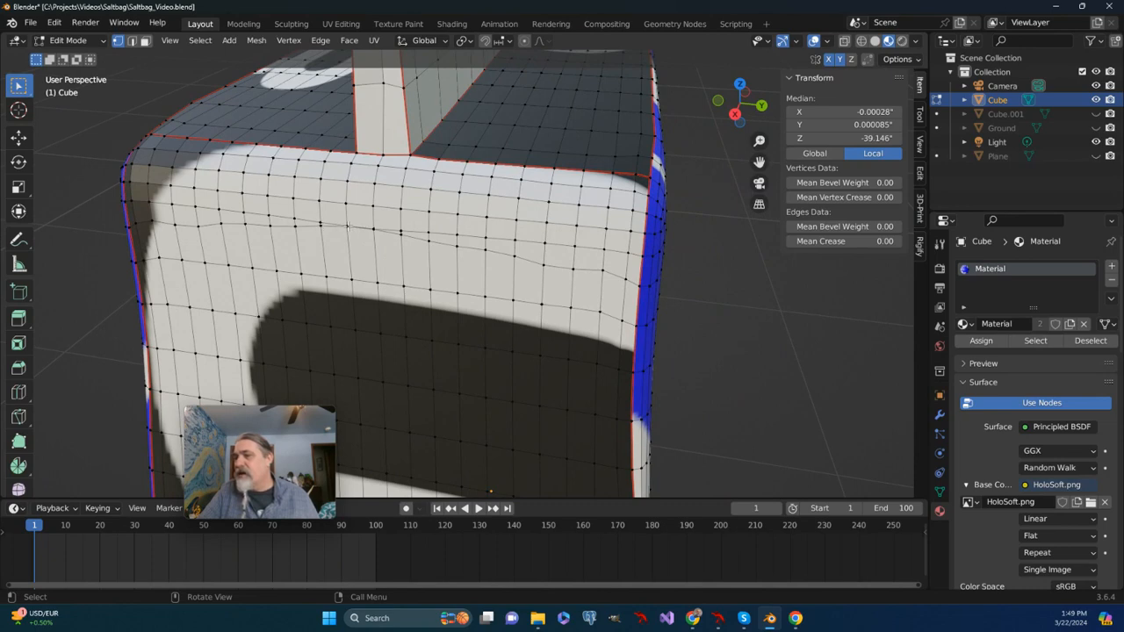
# Try to lower the box-selected vertices on the uneven edge loop near the top of the S-lettered side along global Z
pyautogui.press('b')
pyautogui.moveTo(348, 232); pyautogui.dragTo(346, 265)
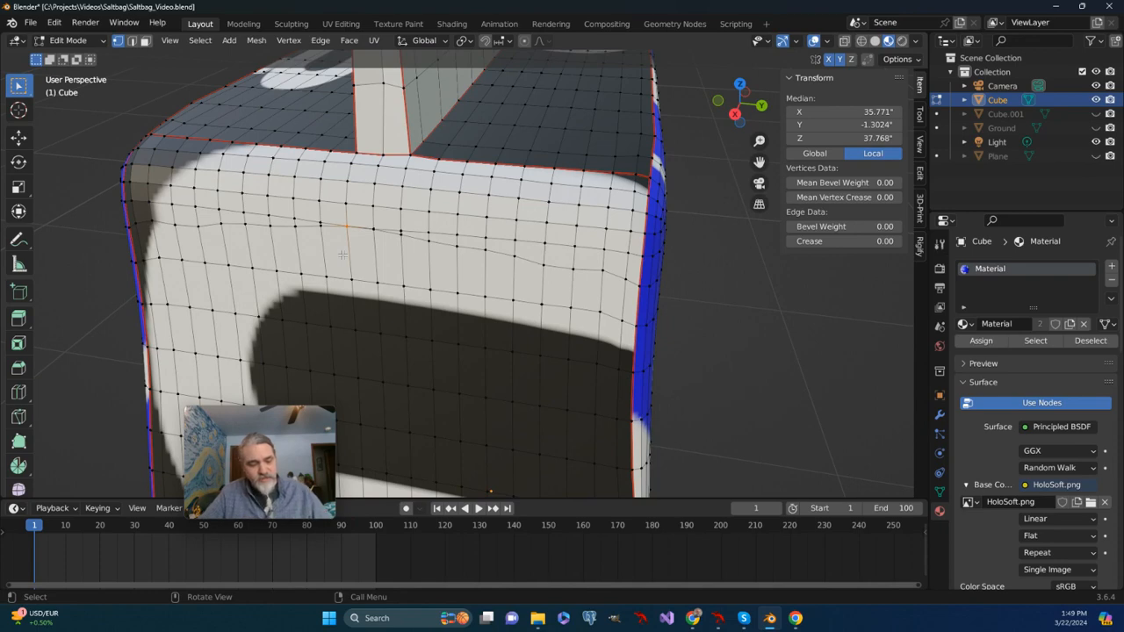
pyautogui.press('g')
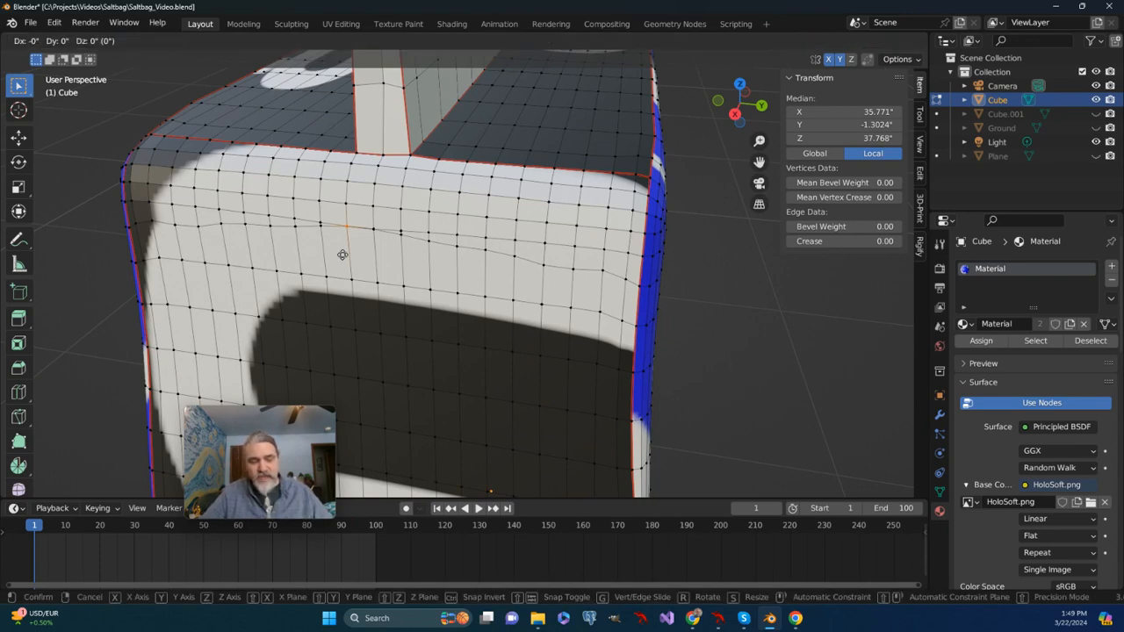
pyautogui.press('z')
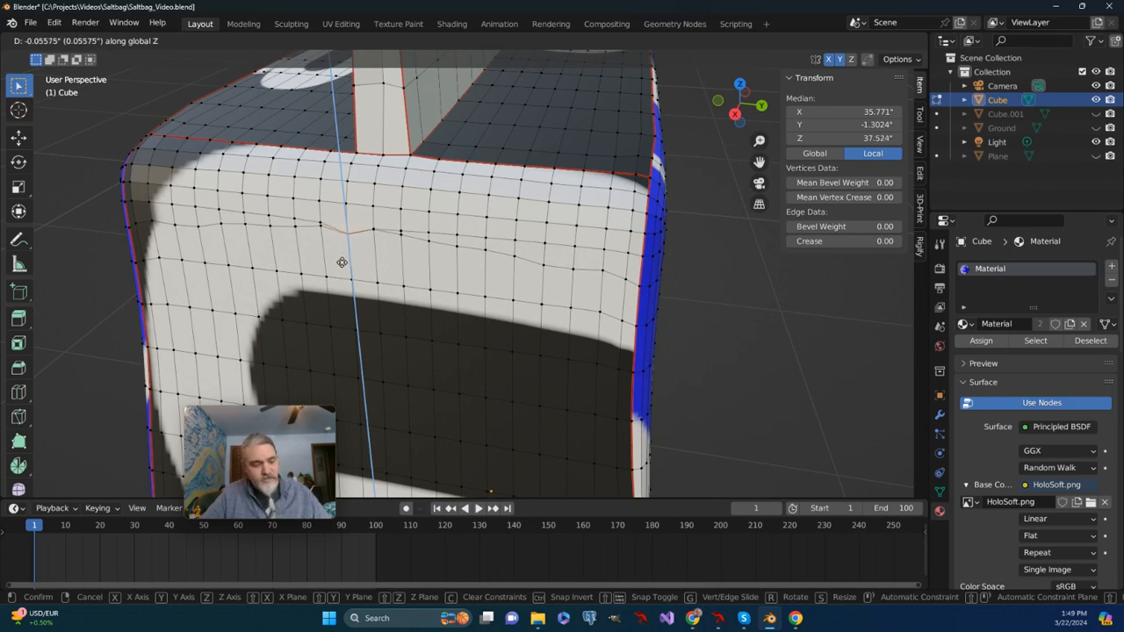
pyautogui.press('ctrl')
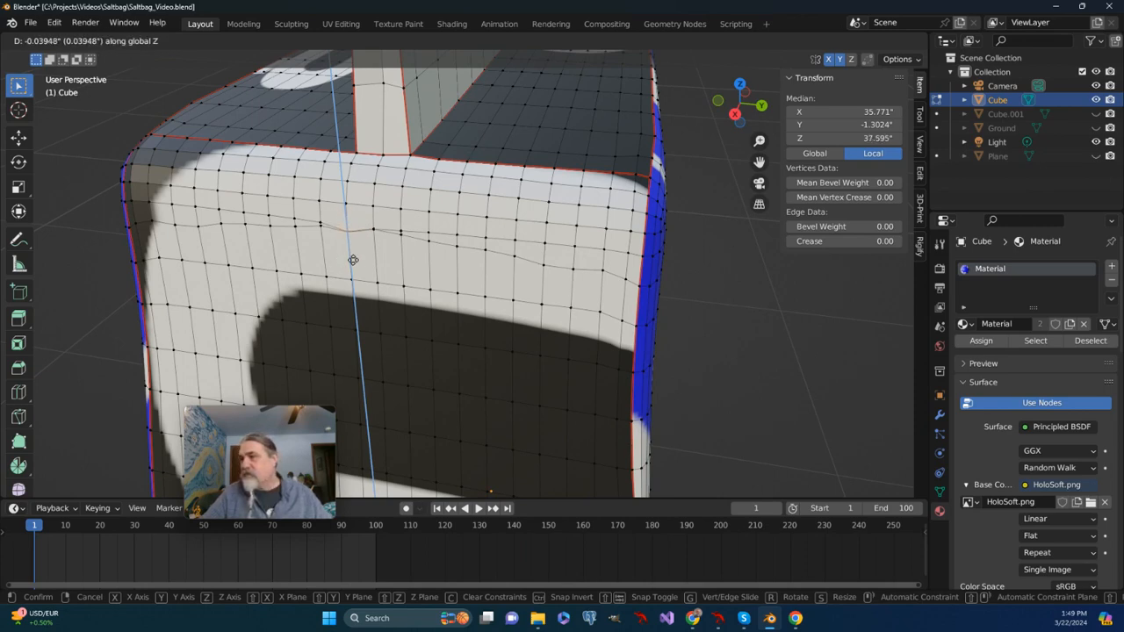
pyautogui.click(352, 260)
pyautogui.scroll(4, 352, 260)
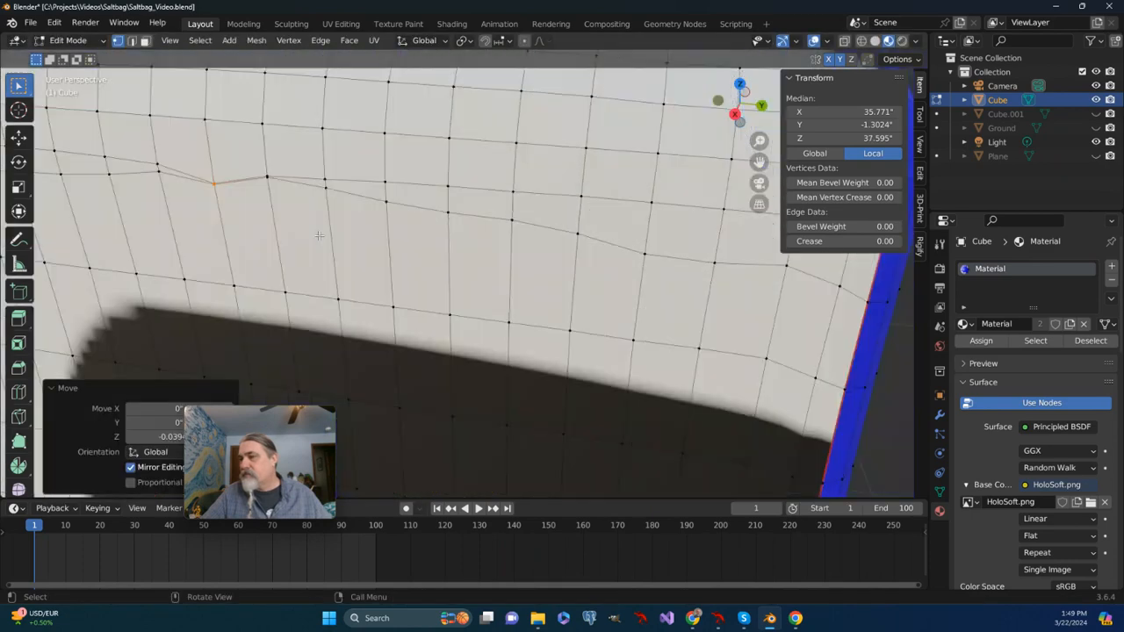
pyautogui.hotkey('ctrl', 'z')
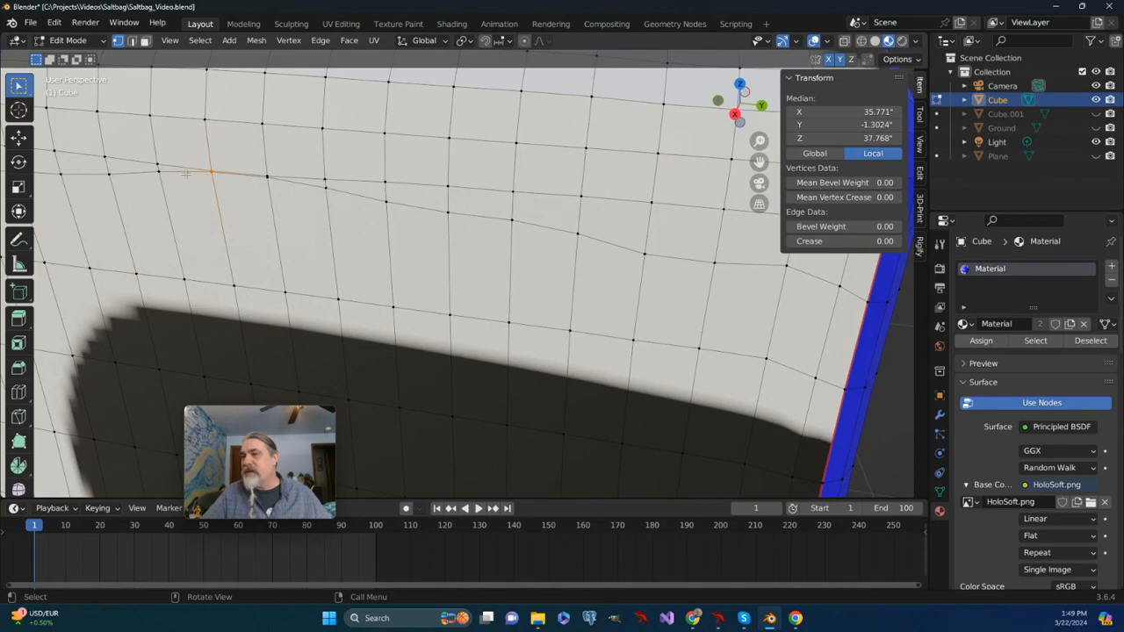
# In edge selection, lower one edge of the uneven loop near the top of the S-lettered side about 0.02" along Z
pyautogui.click(185, 177)
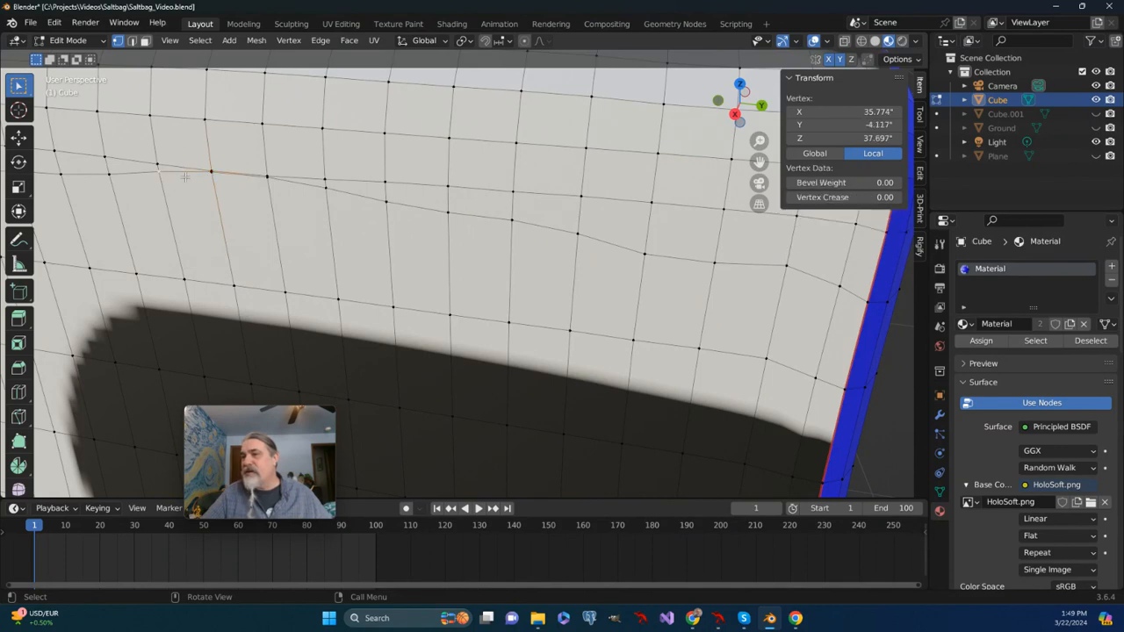
pyautogui.click(132, 40)
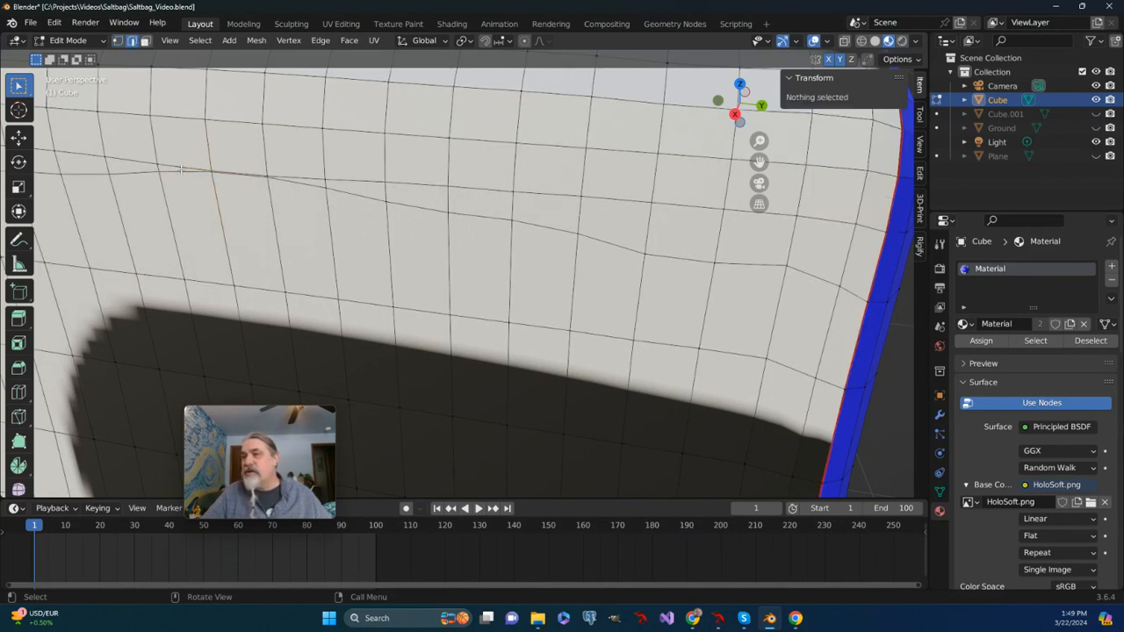
pyautogui.click(180, 169)
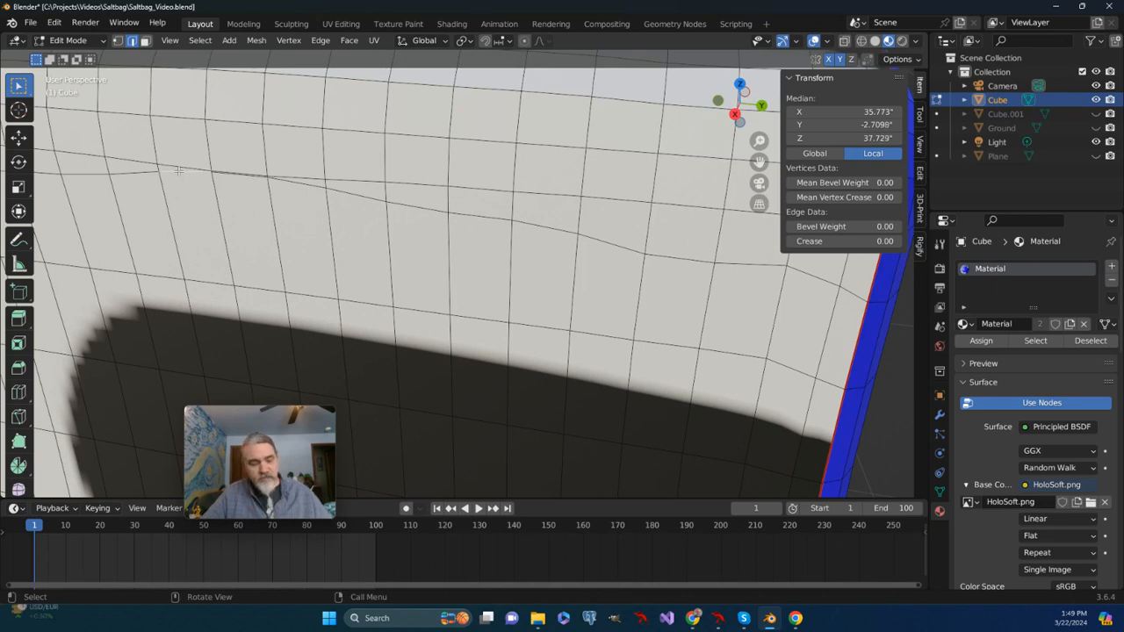
pyautogui.press('g')
pyautogui.press('z')
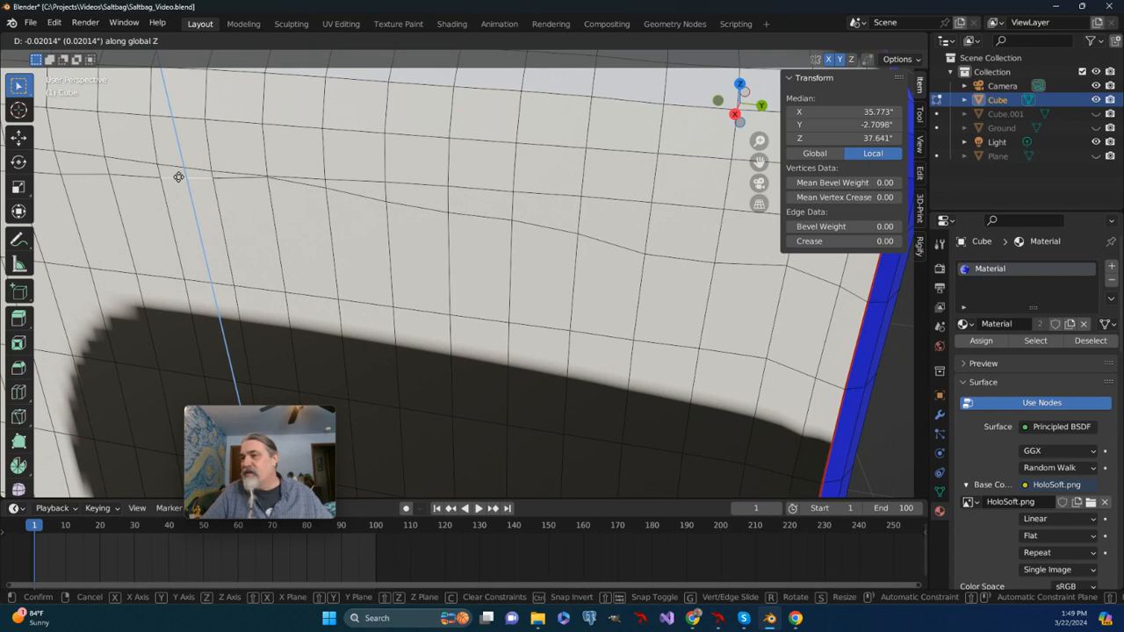
pyautogui.click(178, 176)
pyautogui.hotkey('ctrl', 'z')
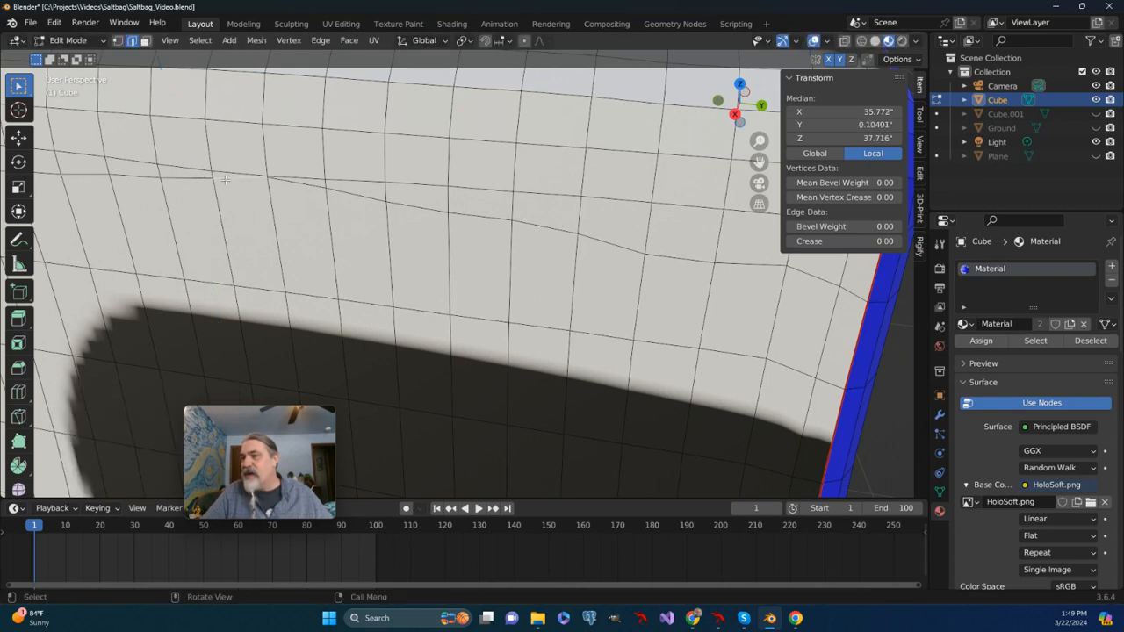
# Lower the neighbouring edge of the same uneven loop, nearer the middle of the side, about 0.03" along global Z
pyautogui.press('g')
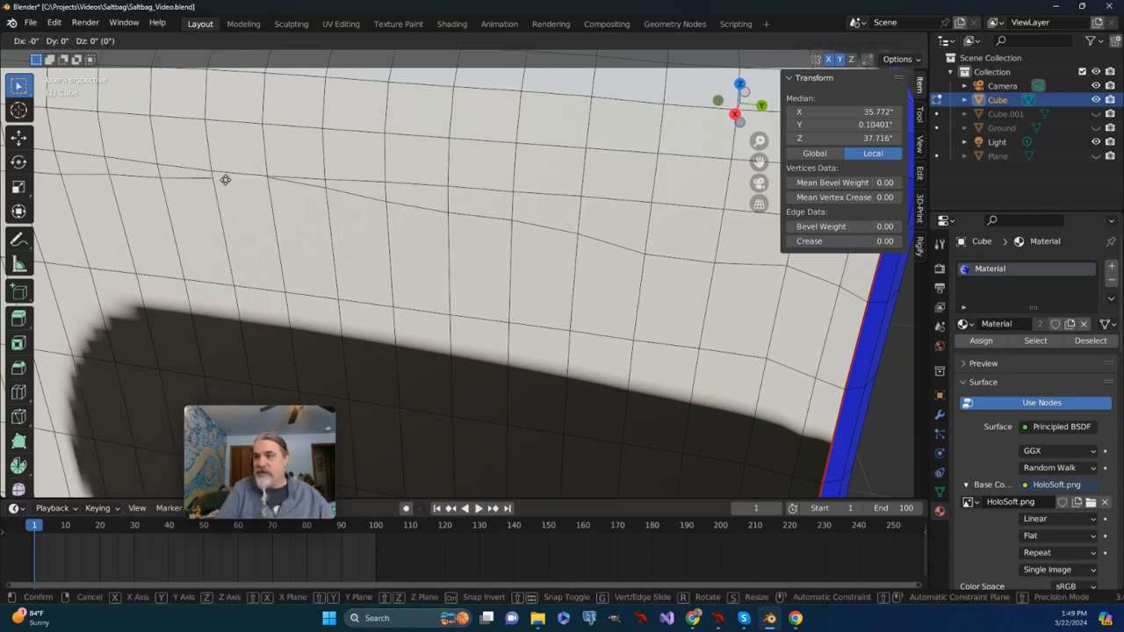
pyautogui.press('z')
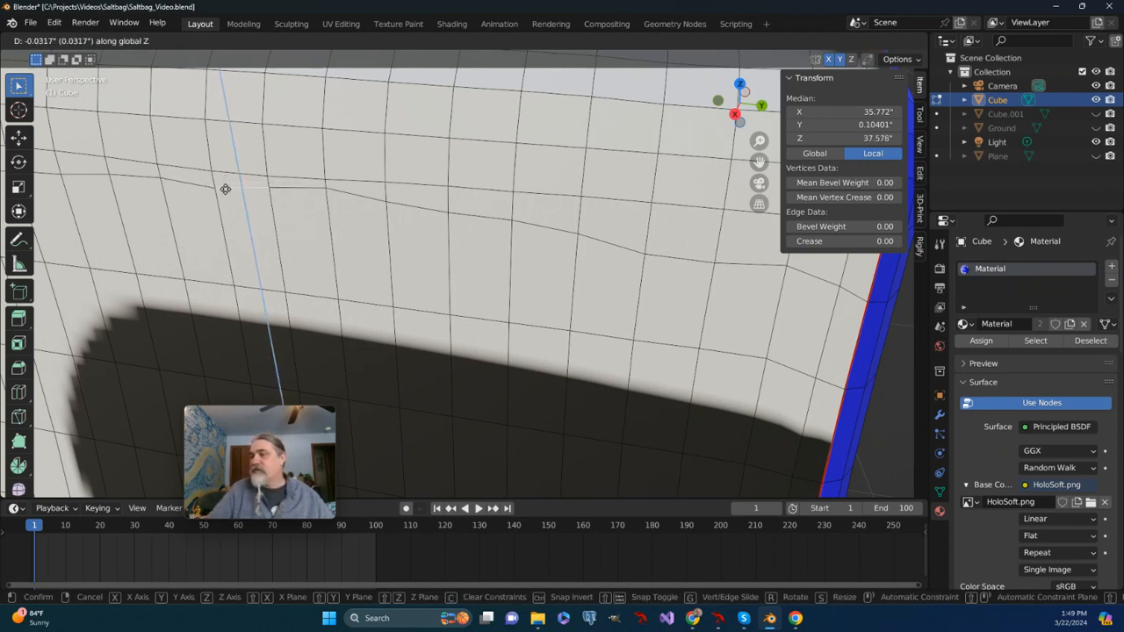
pyautogui.click(226, 188)
# In vertex selection, select the middle run of vertices along the uneven loop below the S side's top edge and lower it about 0.05" along Z
pyautogui.scroll(-6, 235, 202)
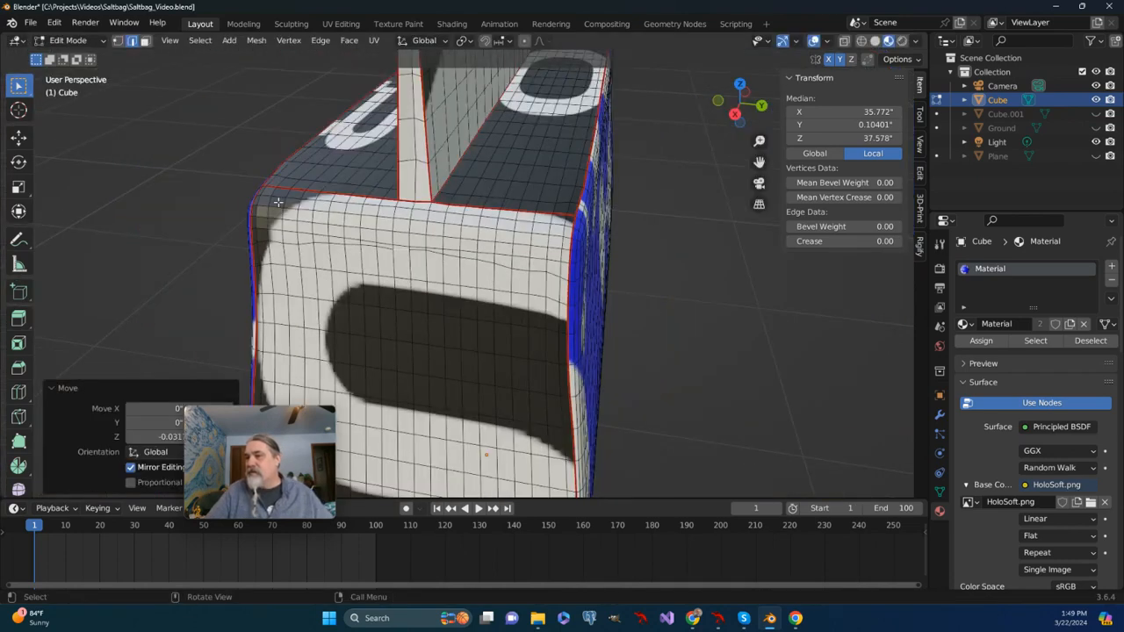
pyautogui.moveTo(317, 230); pyautogui.dragTo(319, 212, button='middle')
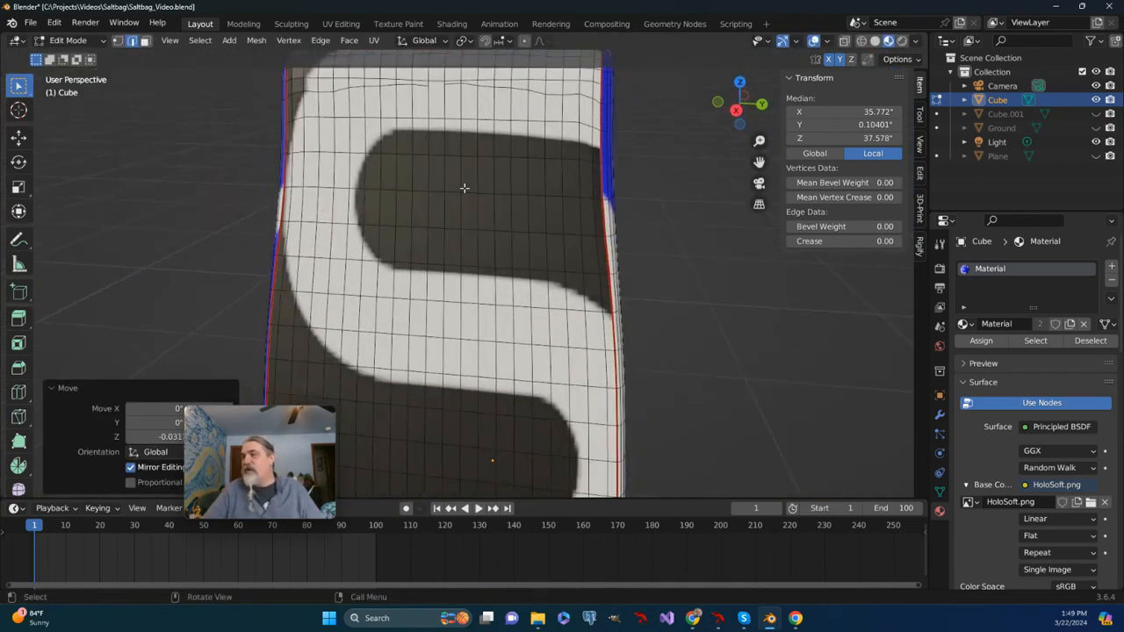
pyautogui.moveTo(761, 166); pyautogui.dragTo(746, 298)
pyautogui.scroll(2, 465, 208)
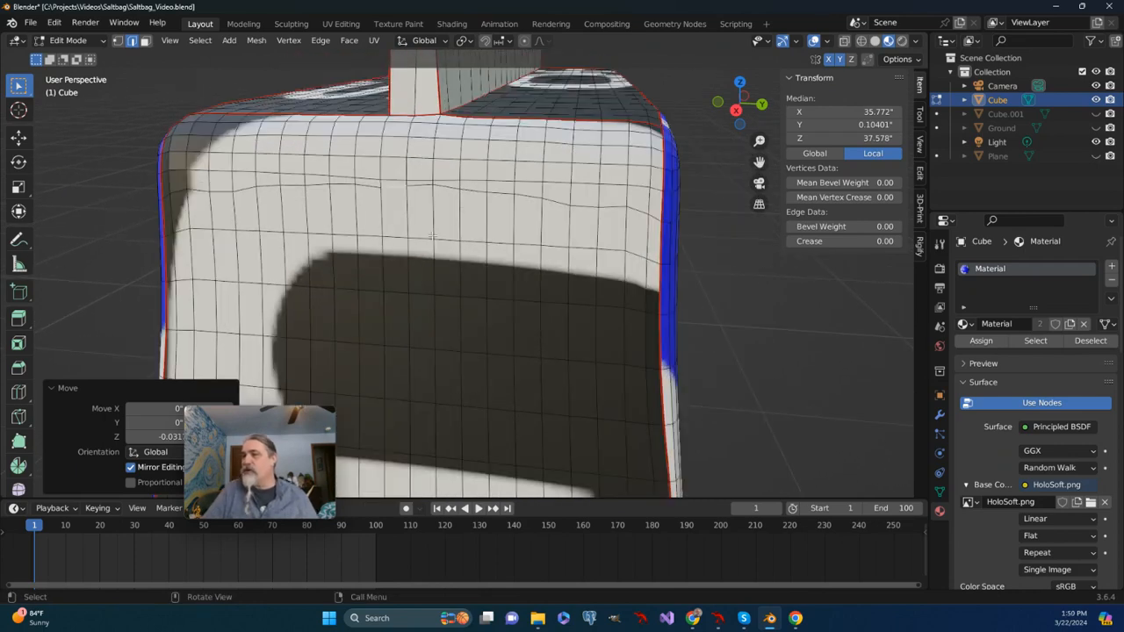
pyautogui.click(118, 40)
pyautogui.scroll(4, 295, 248)
pyautogui.scroll(-4, 295, 248)
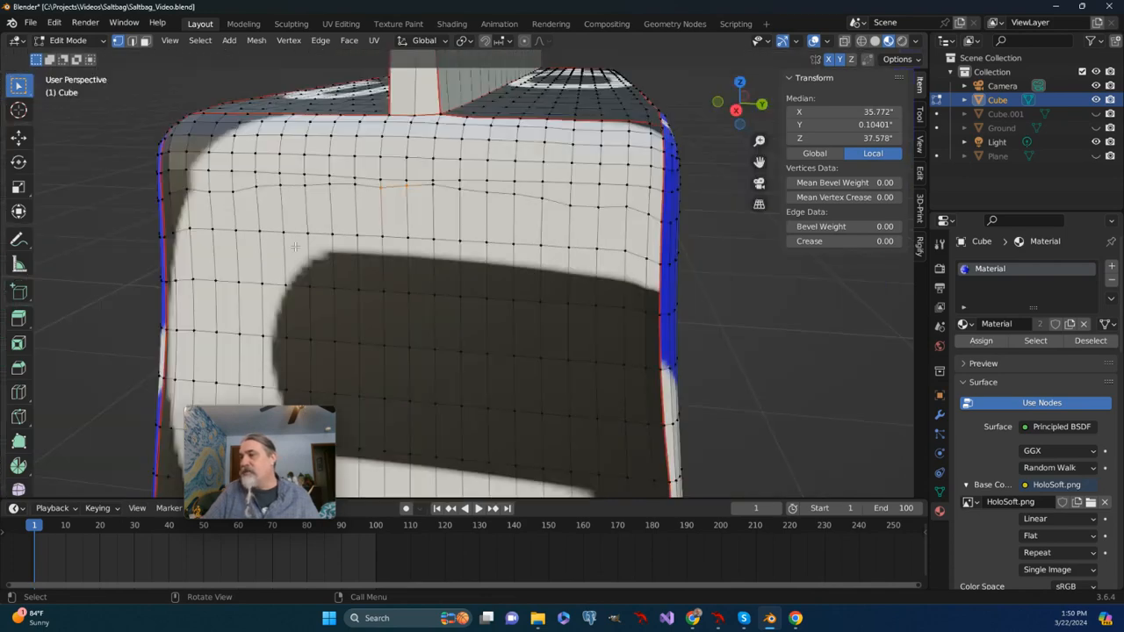
pyautogui.click(433, 185)
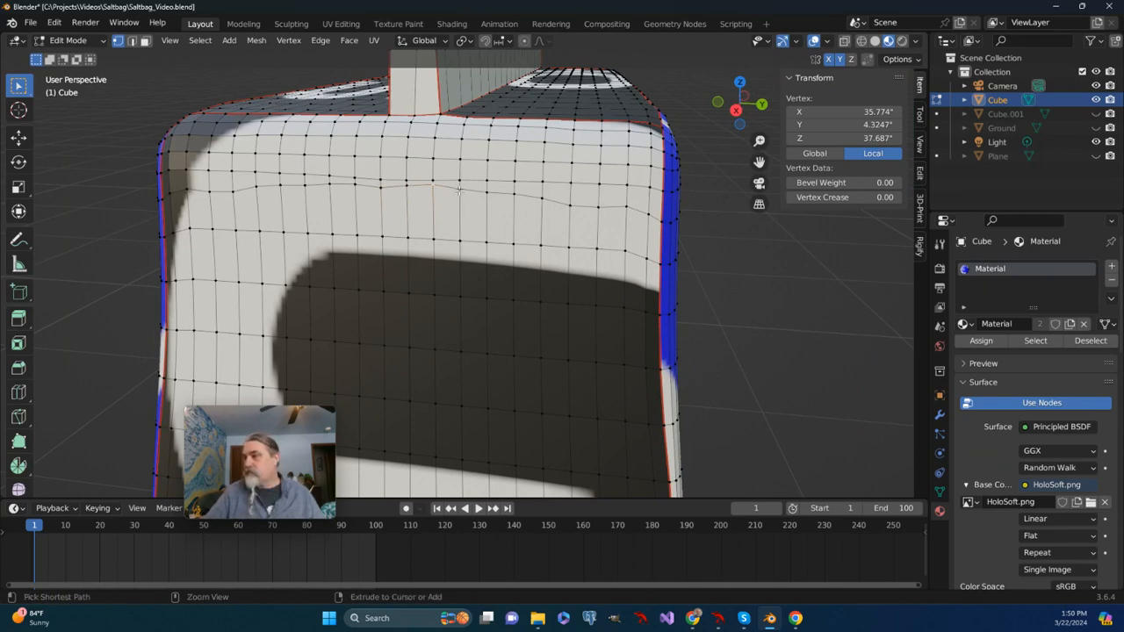
pyautogui.keyDown('ctrl'); pyautogui.click(458, 191); pyautogui.keyUp('ctrl')
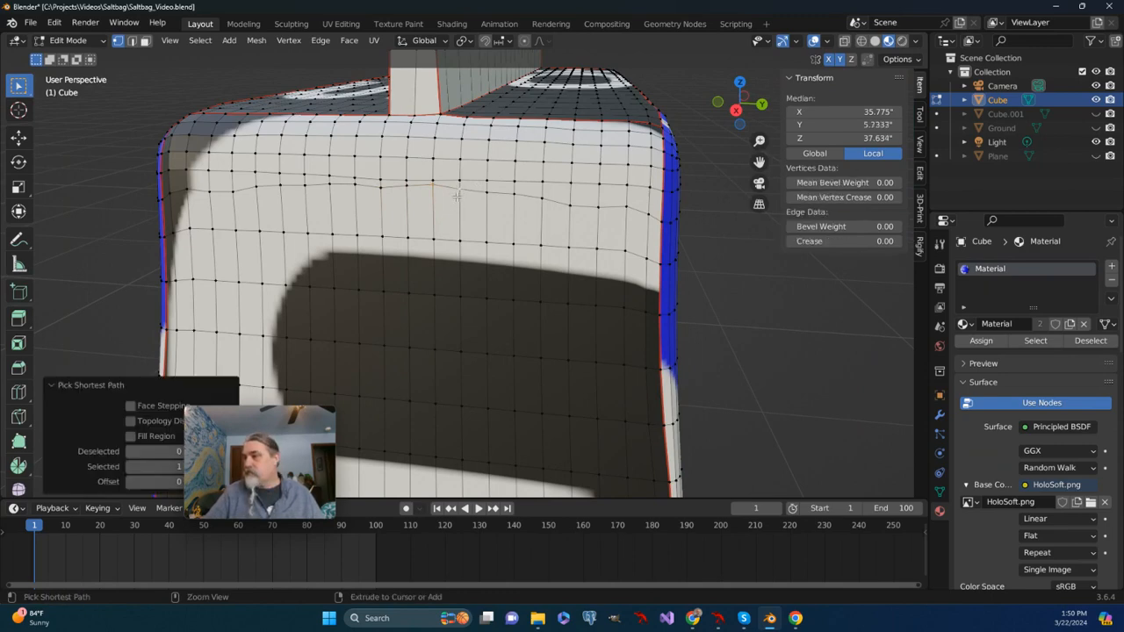
pyautogui.keyDown('ctrl'); pyautogui.click(402, 186); pyautogui.keyUp('ctrl')
pyautogui.keyDown('ctrl'); pyautogui.click(378, 189); pyautogui.keyUp('ctrl')
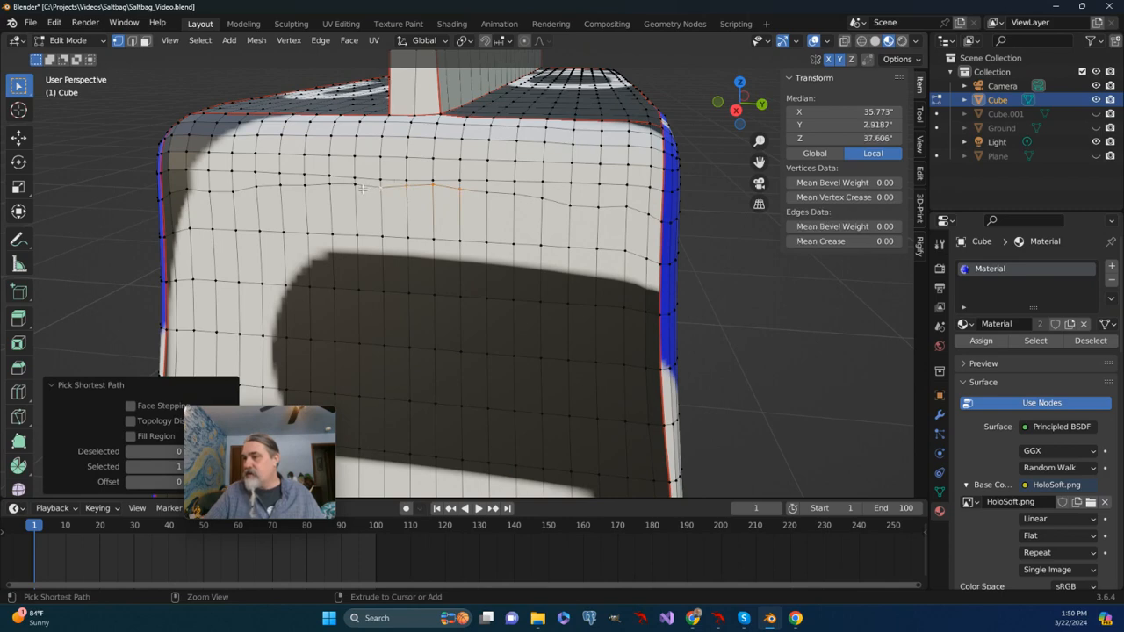
pyautogui.keyDown('ctrl'); pyautogui.click(329, 185); pyautogui.keyUp('ctrl')
pyautogui.keyDown('ctrl'); pyautogui.click(304, 184); pyautogui.keyUp('ctrl')
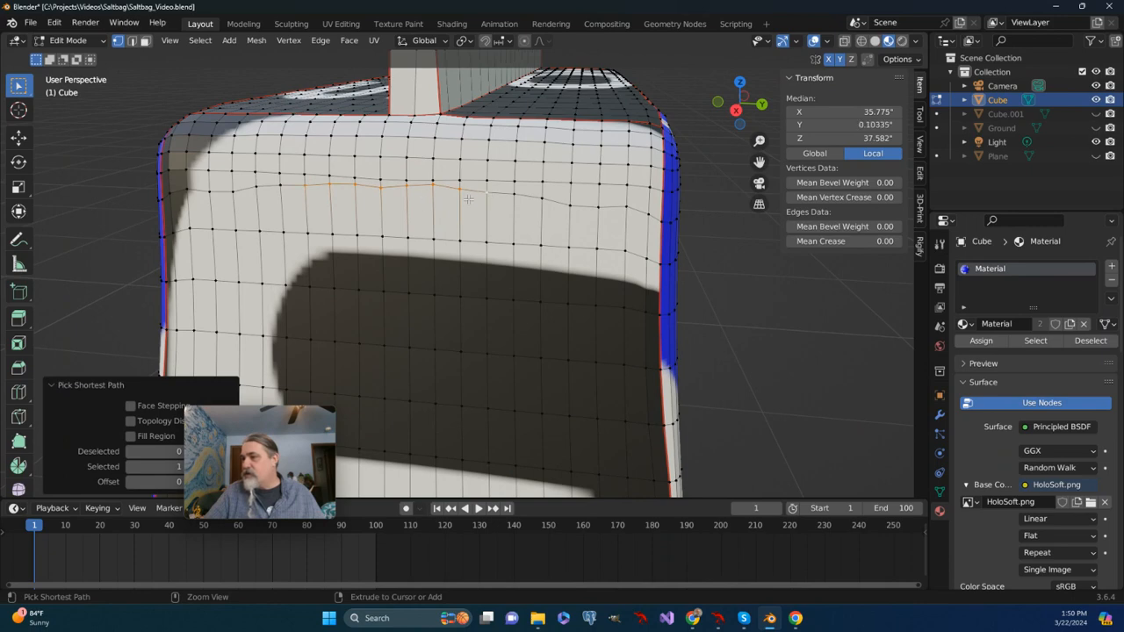
pyautogui.keyDown('ctrl'); pyautogui.click(281, 184); pyautogui.keyUp('ctrl')
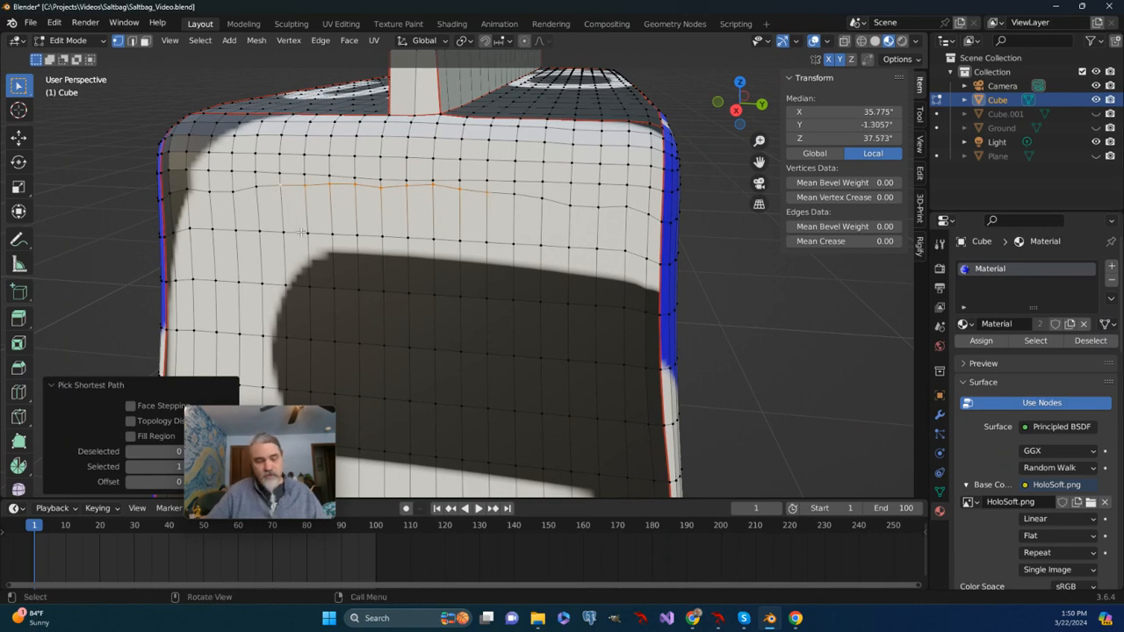
pyautogui.press('g')
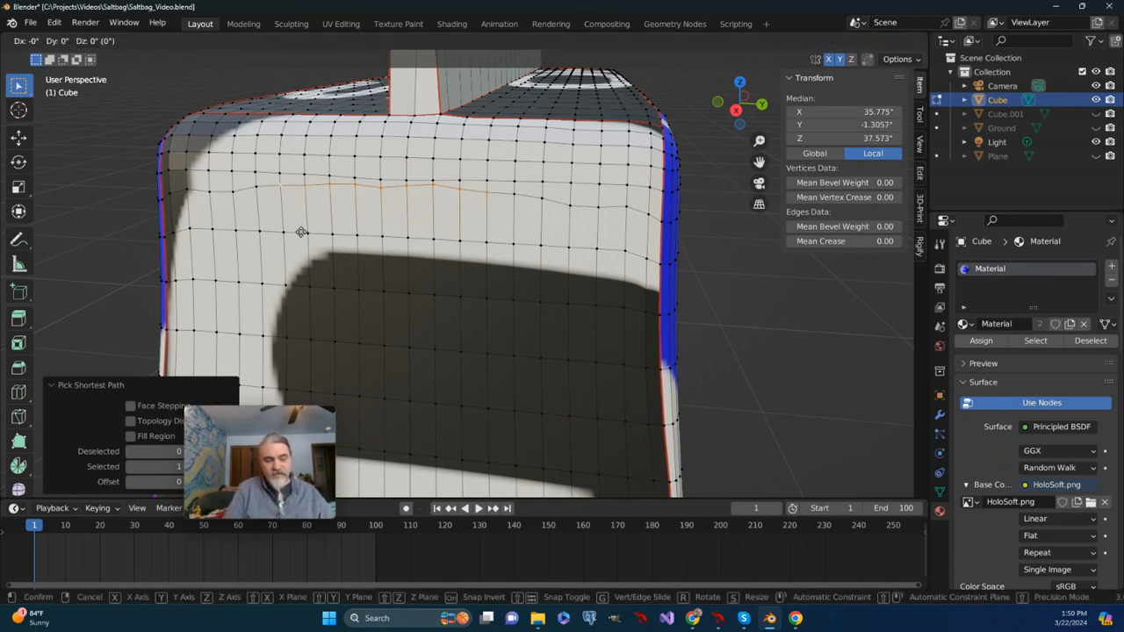
pyautogui.press('z')
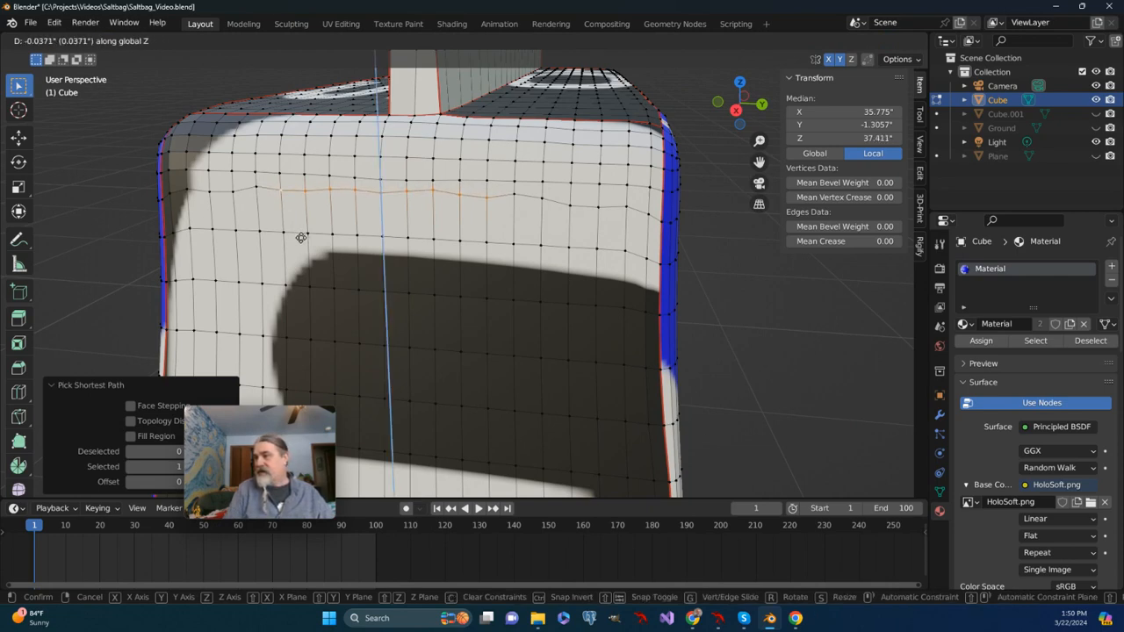
pyautogui.click(301, 239)
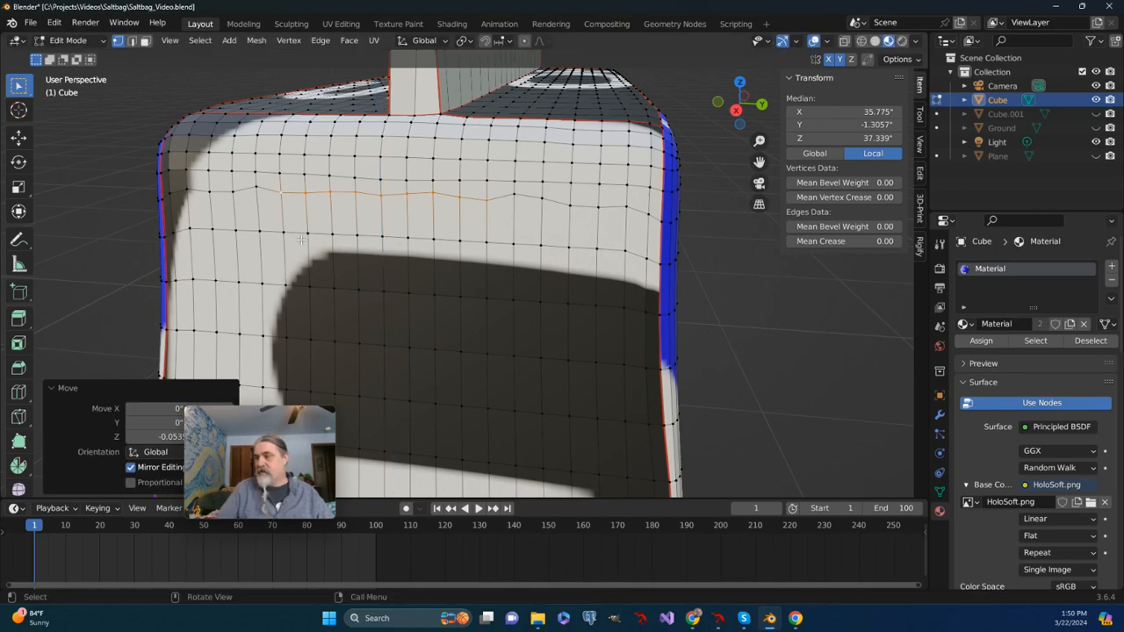
# Switch the salt bag to Object Mode and examine its rounded shape and textured faces from all sides
pyautogui.moveTo(338, 250); pyautogui.dragTo(400, 215, button='middle')
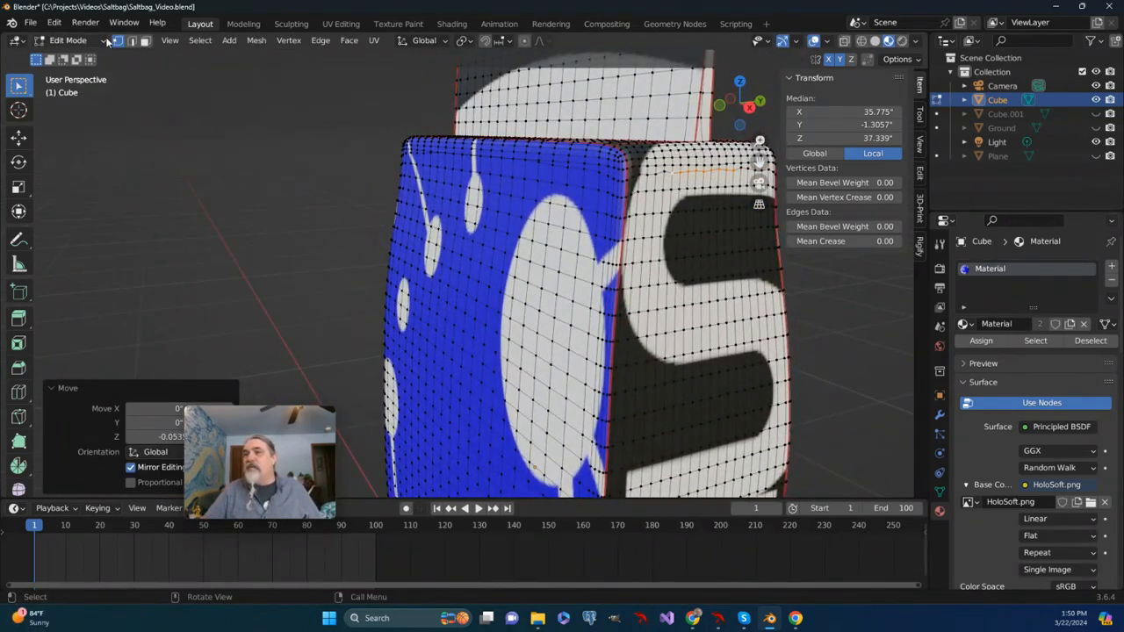
pyautogui.click(103, 42)
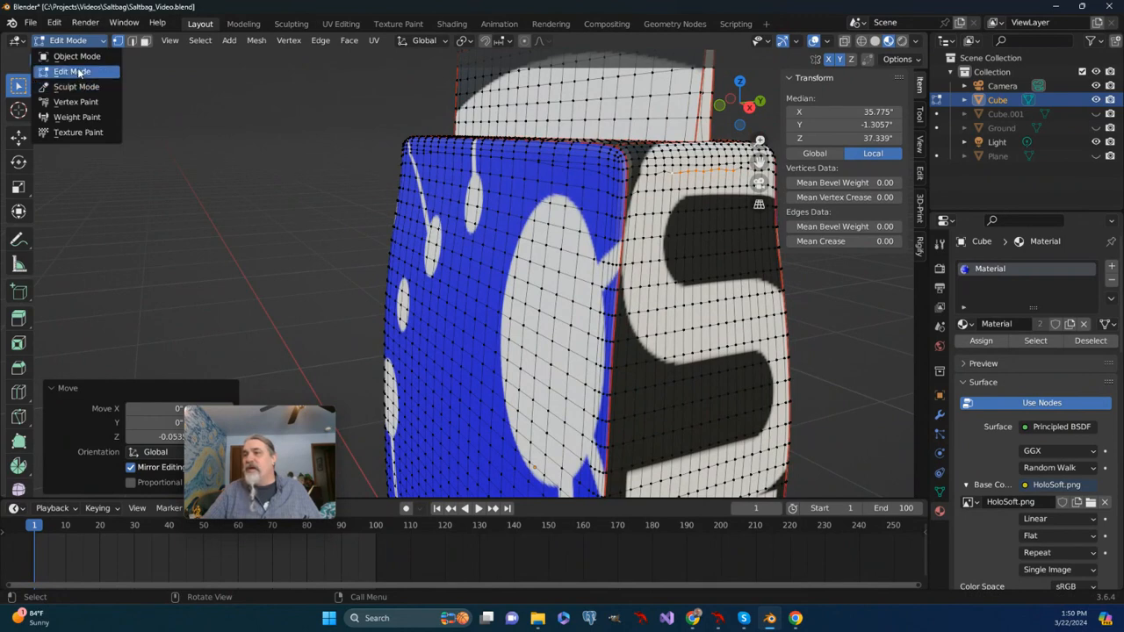
pyautogui.click(77, 57)
pyautogui.moveTo(314, 171); pyautogui.dragTo(84, 209, button='middle')
pyautogui.moveTo(541, 203); pyautogui.dragTo(538, 92, button='middle')
pyautogui.moveTo(482, 147); pyautogui.dragTo(404, 128, button='middle')
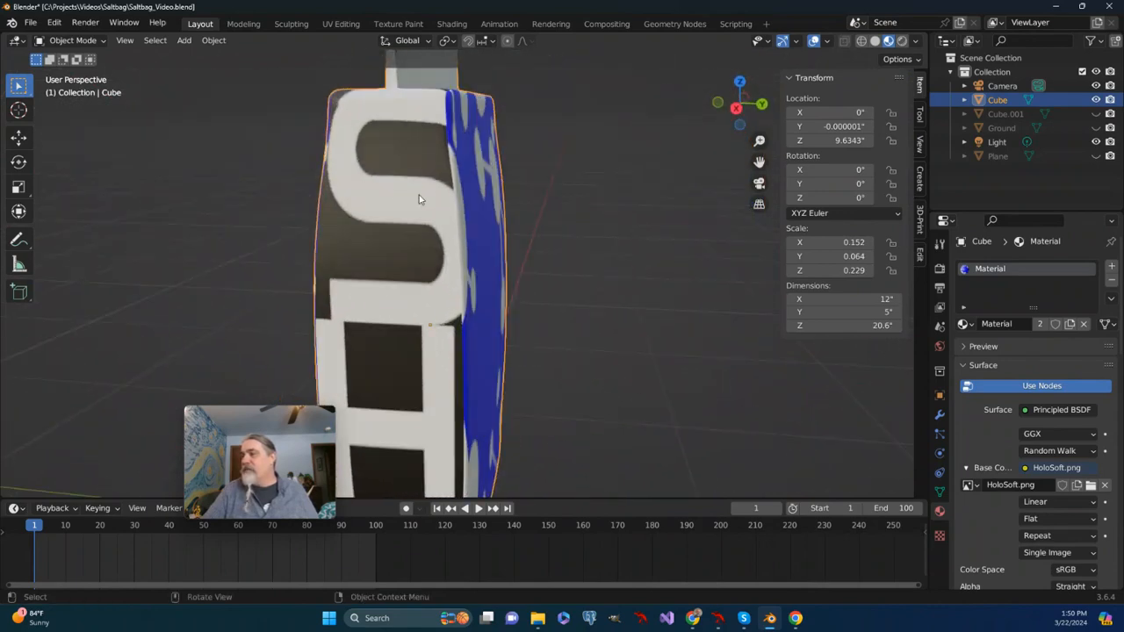
pyautogui.moveTo(402, 181); pyautogui.dragTo(454, 210, button='middle')
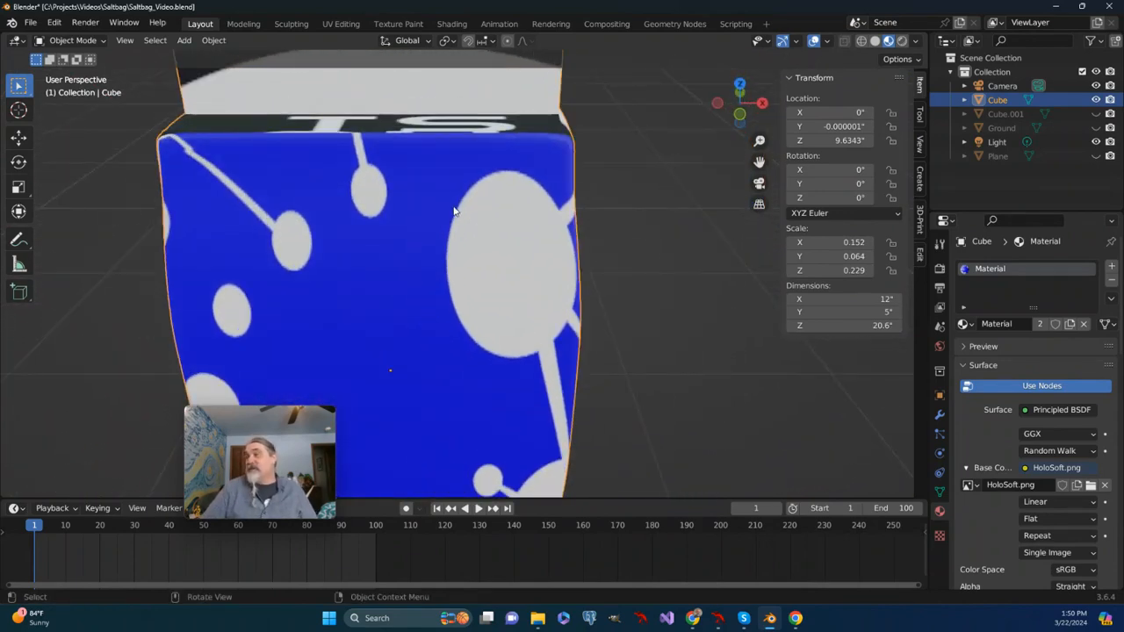
pyautogui.scroll(-5, 532, 180)
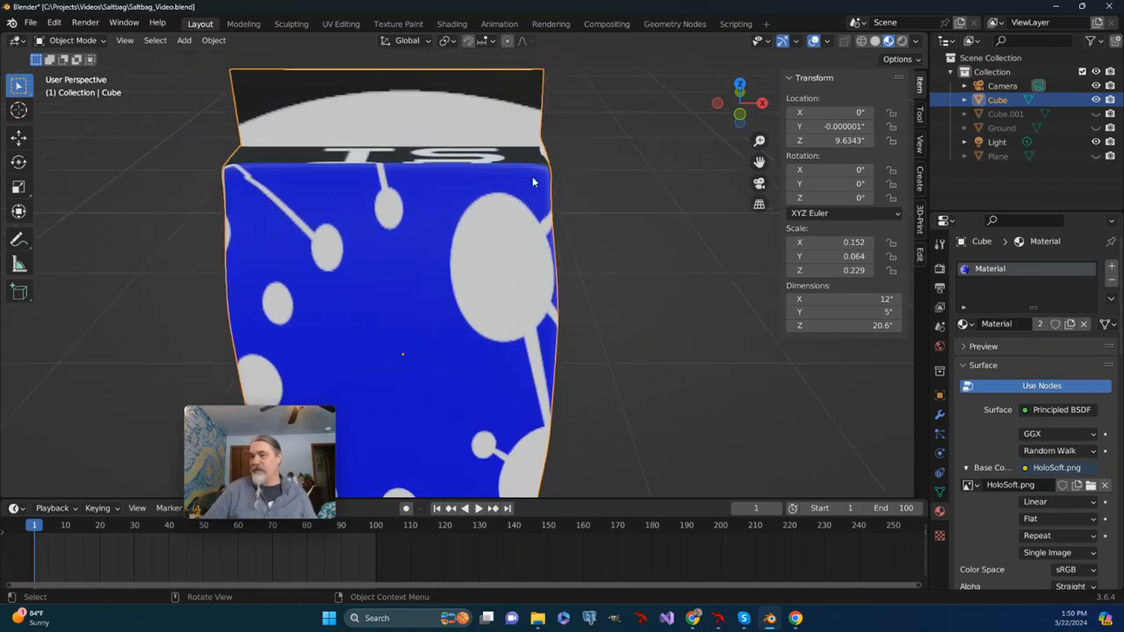
pyautogui.moveTo(527, 179); pyautogui.dragTo(464, 202, button='middle')
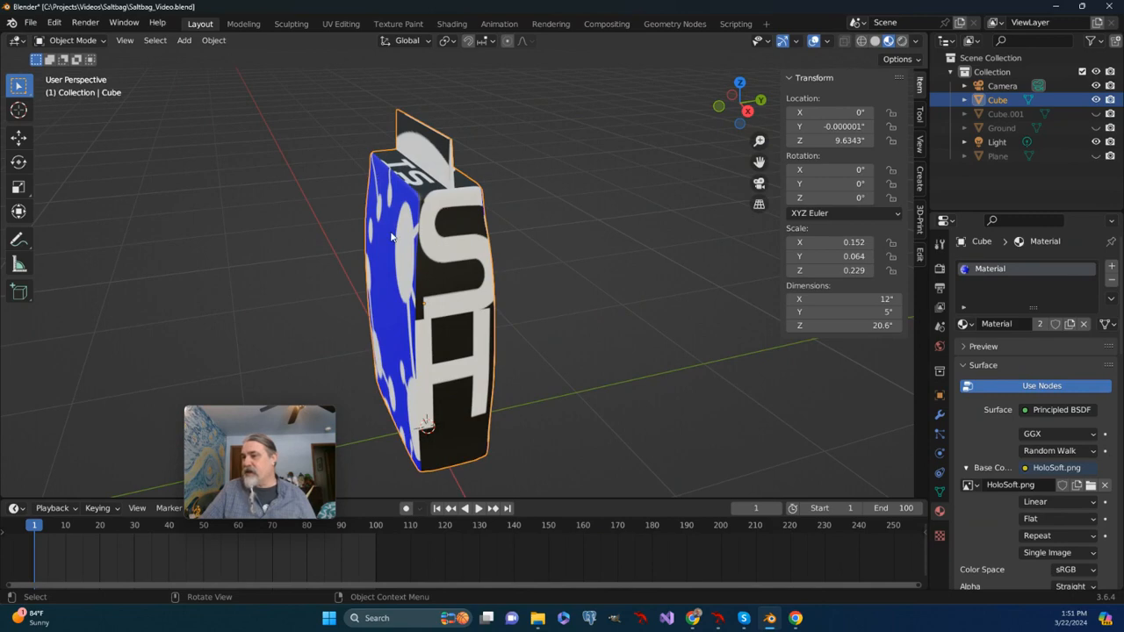
pyautogui.moveTo(366, 207); pyautogui.dragTo(601, 210, button='middle')
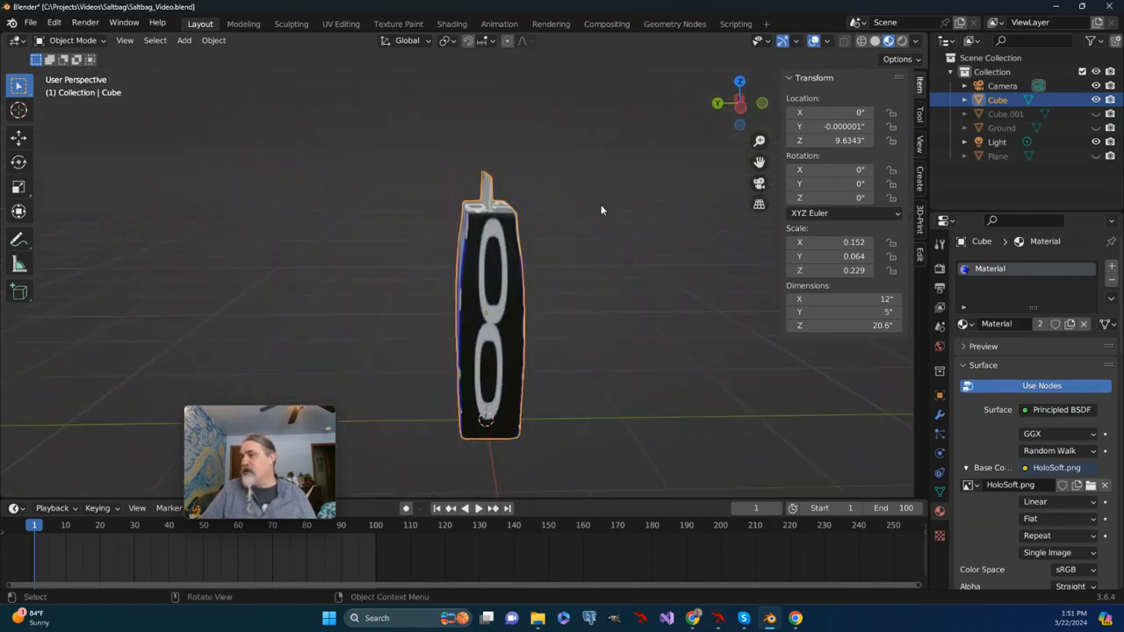
pyautogui.moveTo(760, 164); pyautogui.dragTo(638, 176)
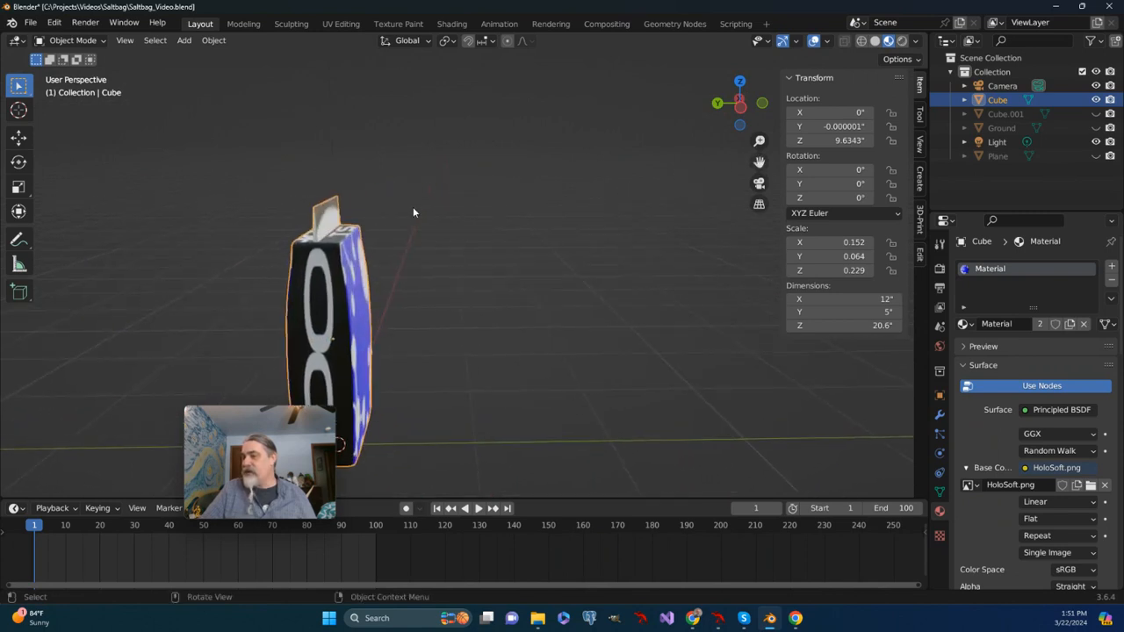
pyautogui.moveTo(412, 212); pyautogui.dragTo(582, 205, button='middle')
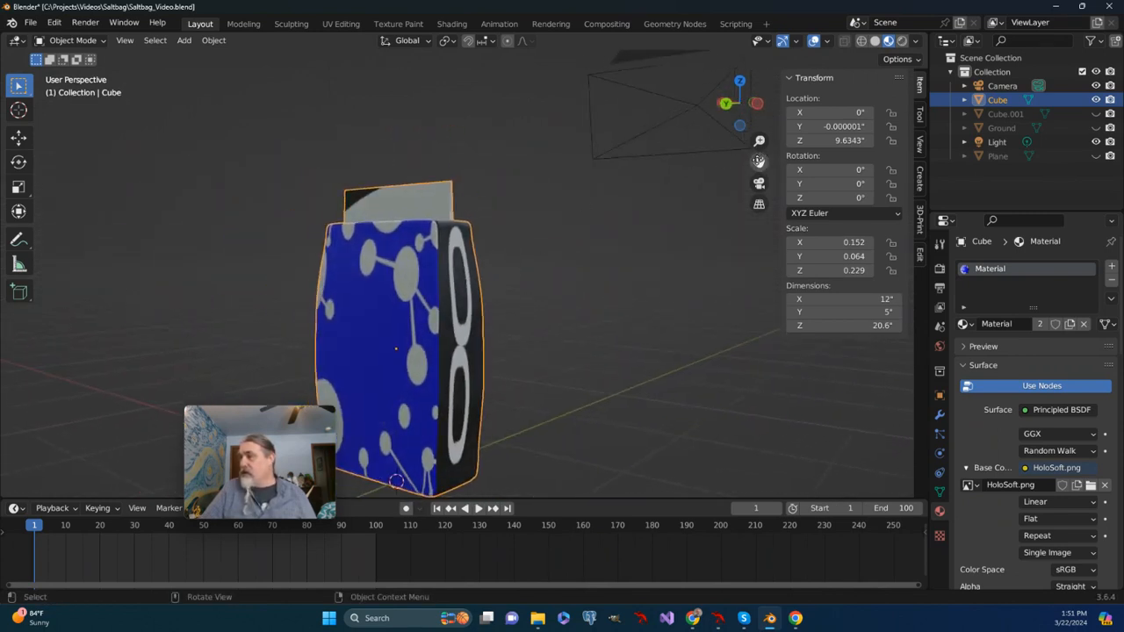
pyautogui.moveTo(759, 161); pyautogui.dragTo(275, 69, button='middle')
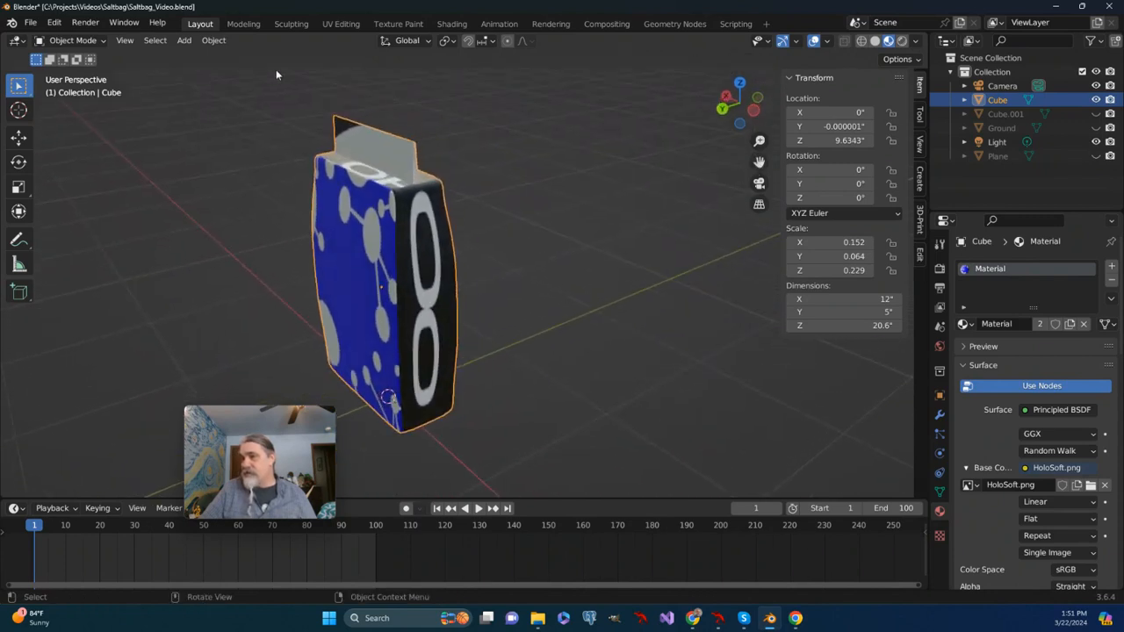